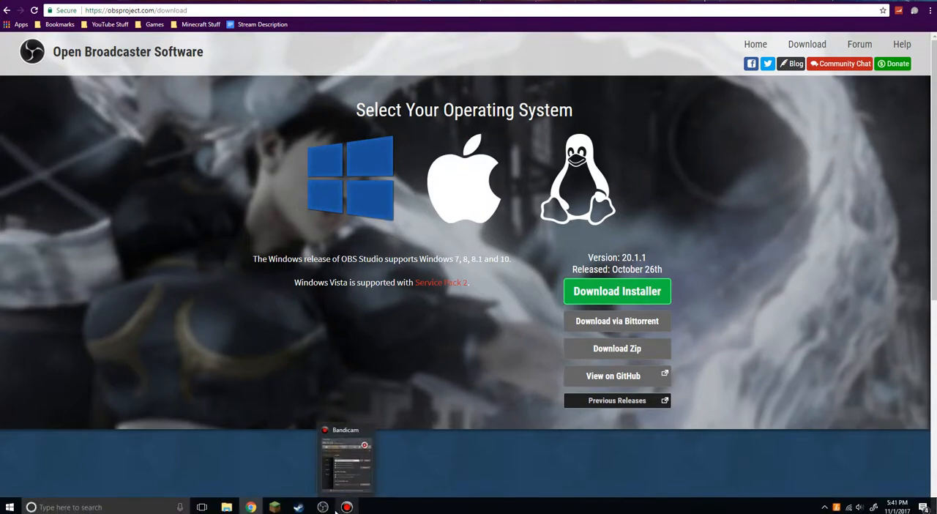
Switch to OBS Studio and set the interface theme to Default in its general settings
click(323, 507)
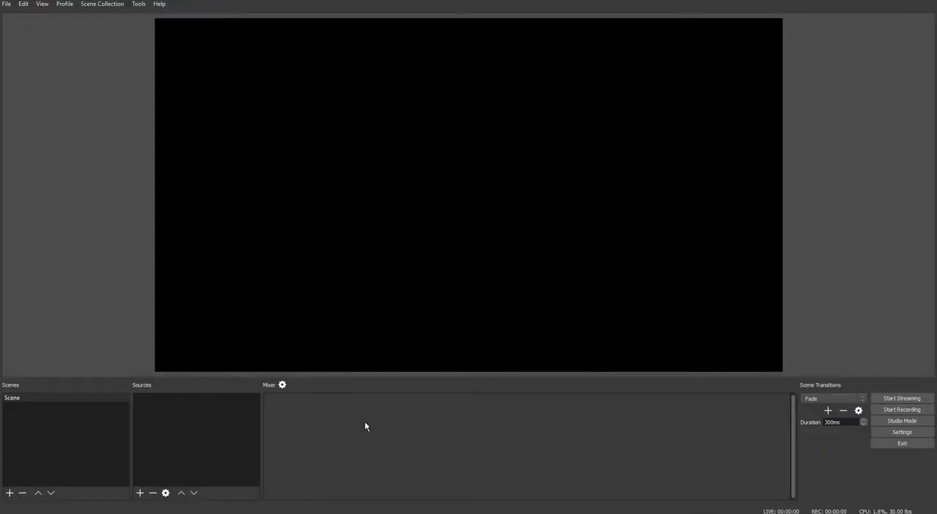
click(902, 432)
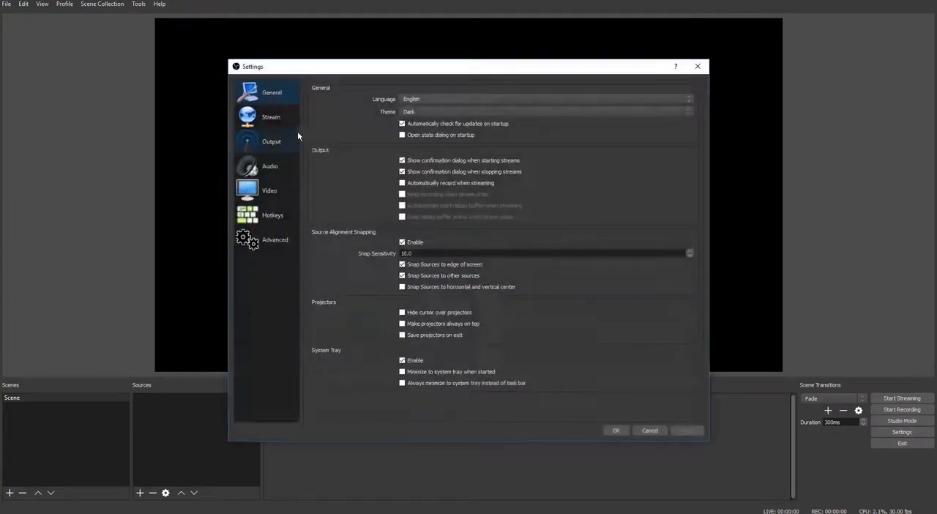
click(407, 112)
click(417, 122)
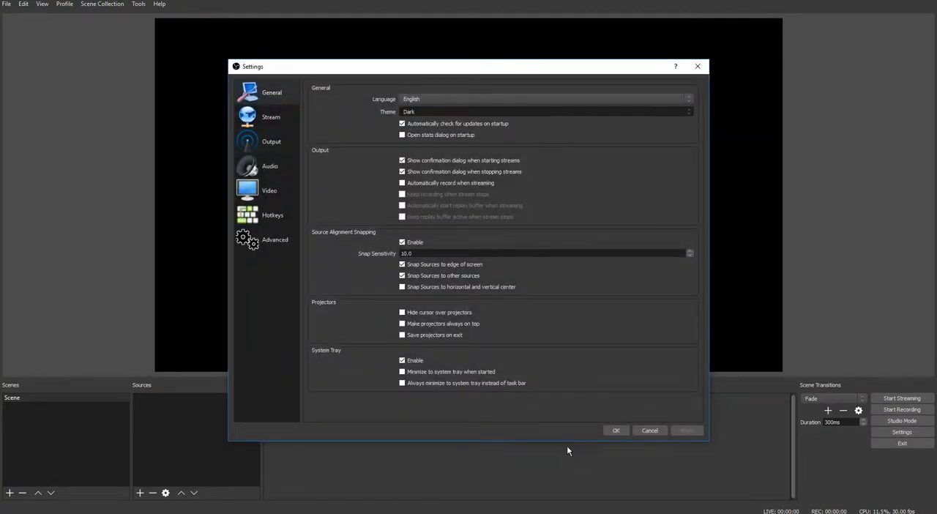
click(605, 431)
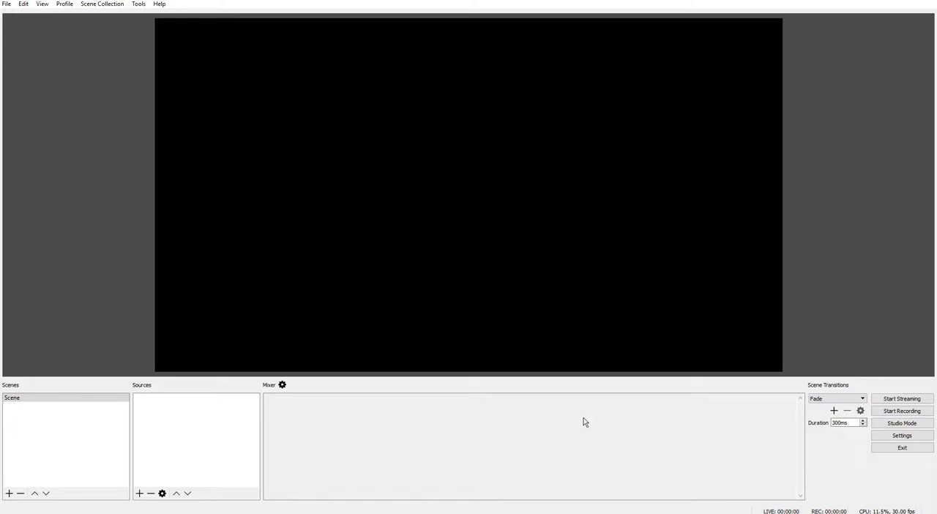
Set the interface theme back to Dark in the general settings
click(896, 439)
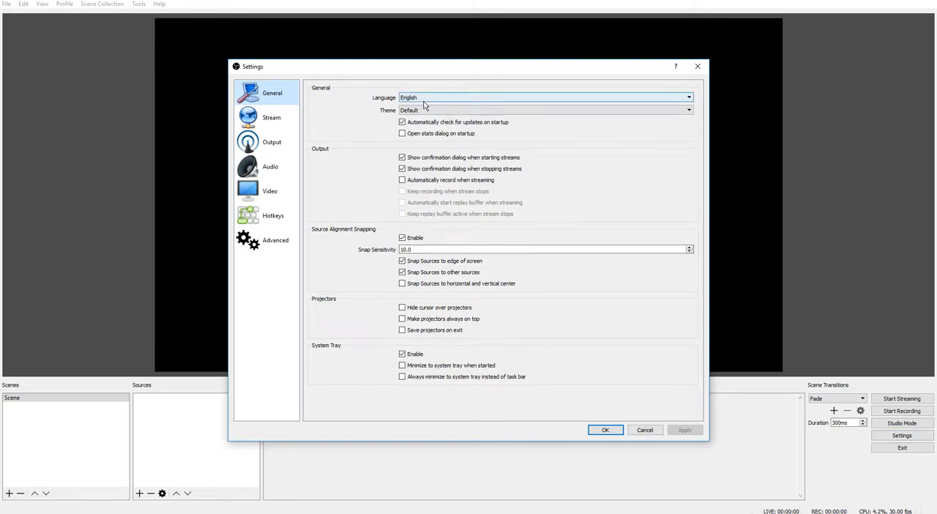
click(434, 110)
click(435, 118)
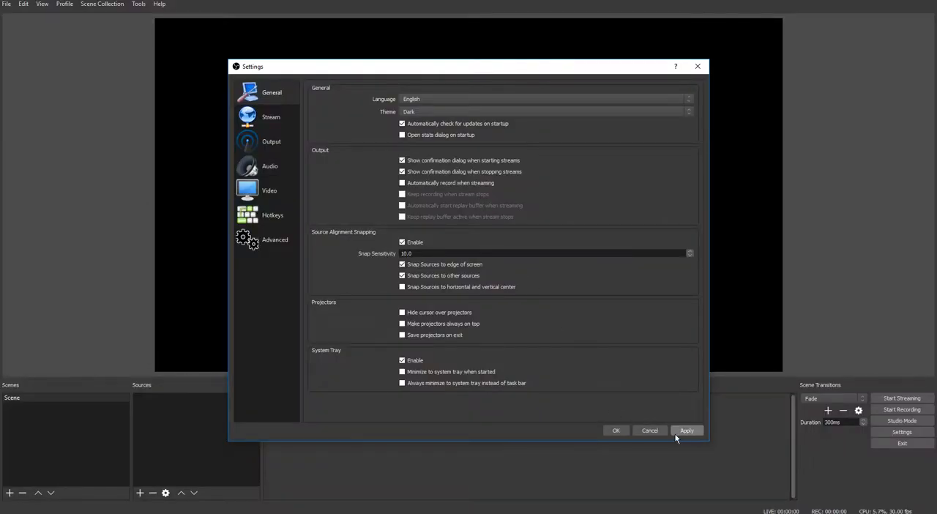
click(615, 431)
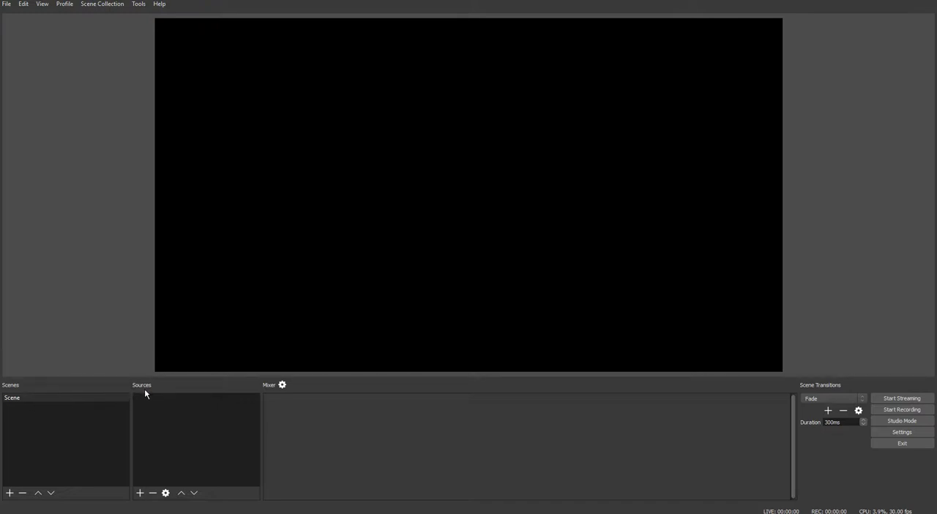
Add a new Display Capture source to the scene, keeping the suggested name and default properties
right_click(138, 409)
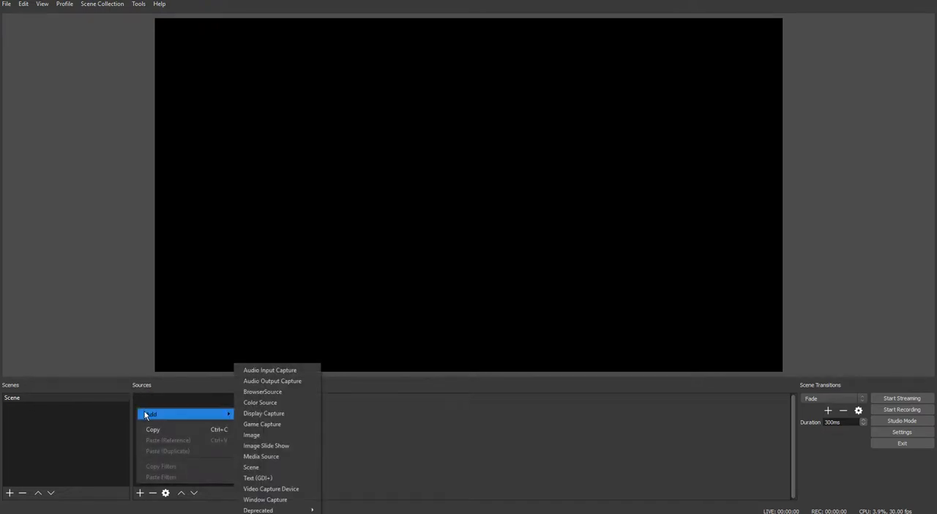
click(249, 414)
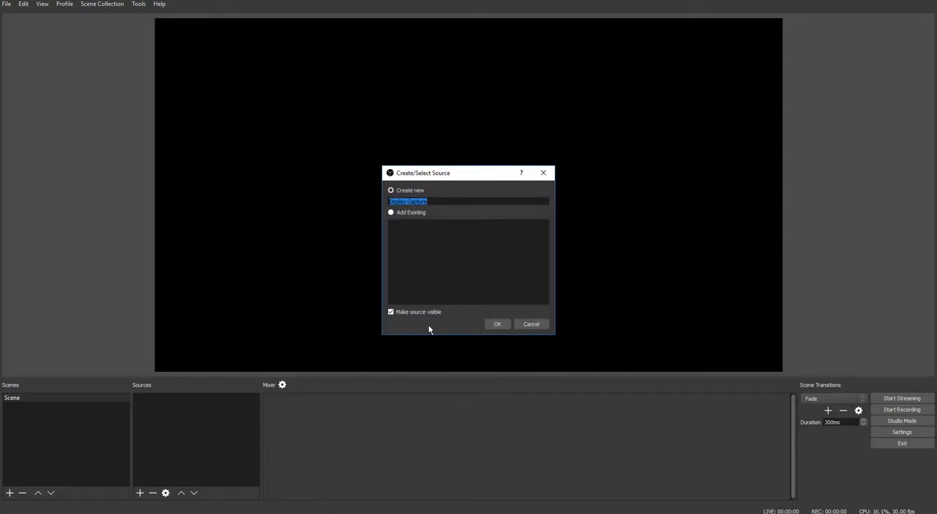
click(495, 322)
click(586, 389)
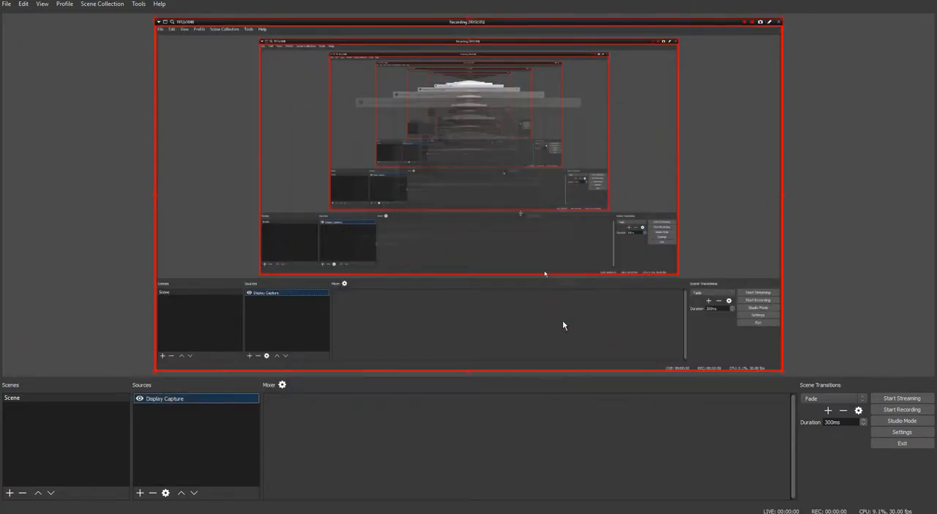
Add a second scene with the suggested name Scene 2 and return to the first scene
double_click(53, 419)
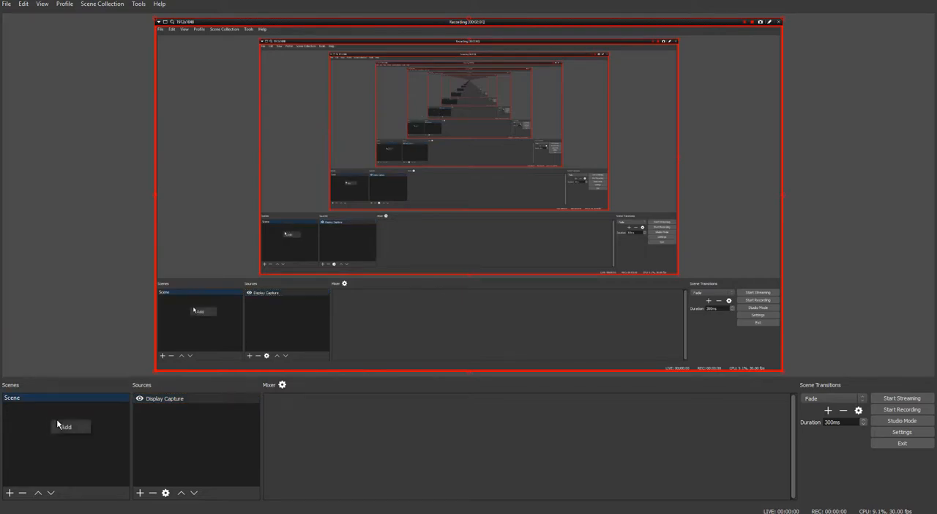
click(449, 273)
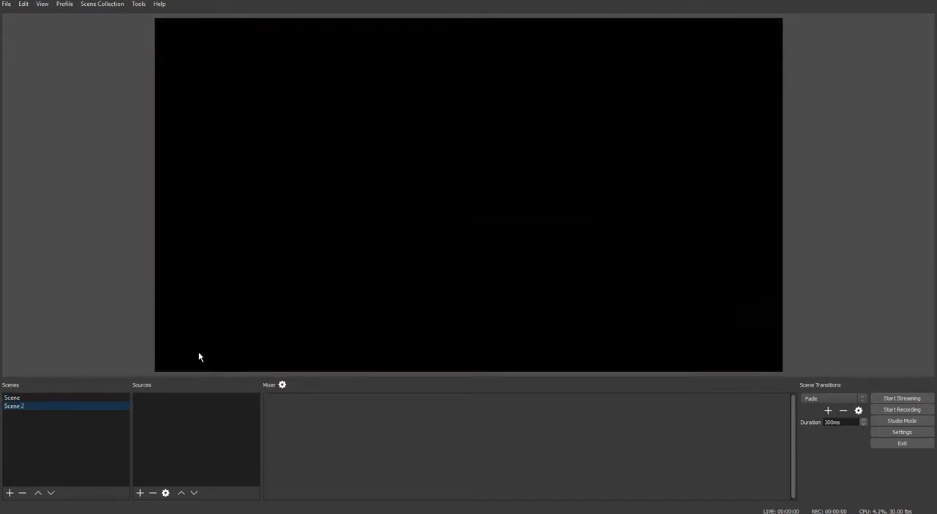
click(65, 398)
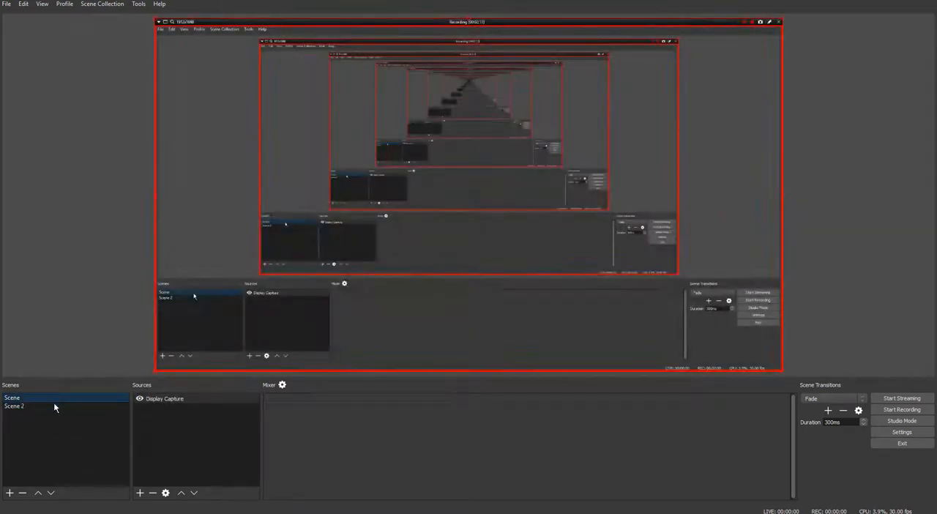
Remove the Display Capture source from the first scene
right_click(151, 400)
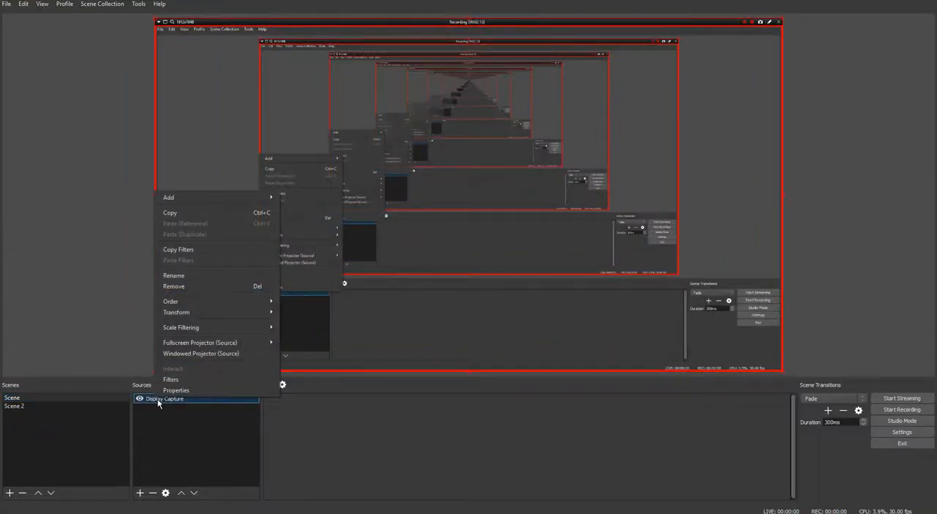
click(183, 286)
click(504, 268)
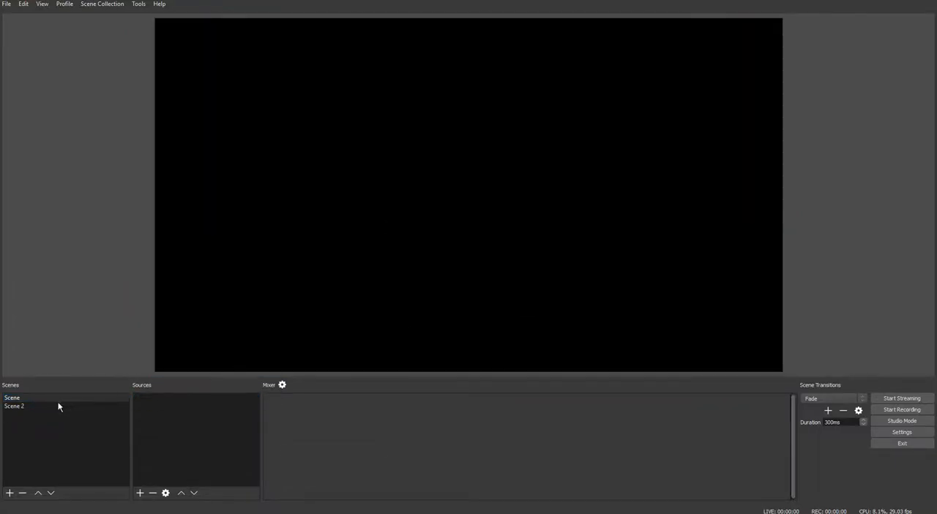
Remove Scene 2 from the scene list
right_click(25, 403)
click(59, 445)
click(489, 269)
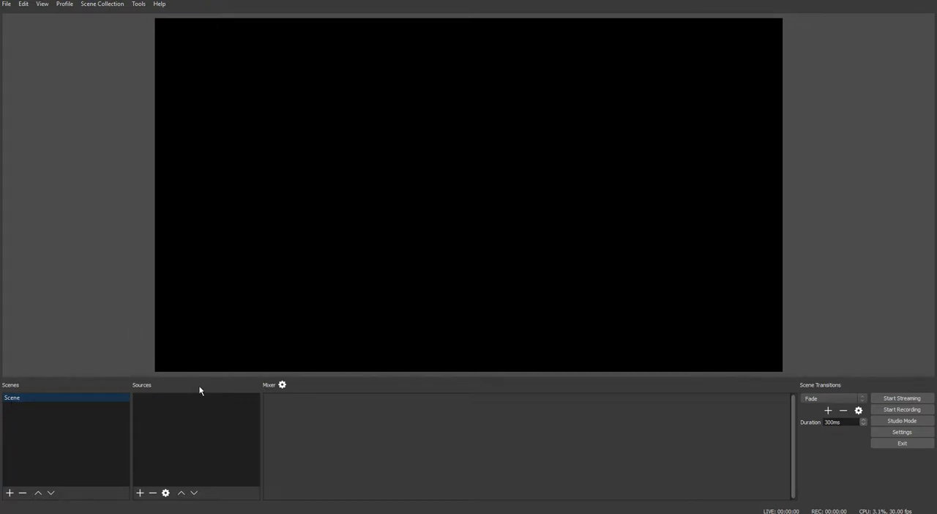
Add a new Video Capture Device source to the scene, keeping the suggested name
right_click(156, 400)
mouse_move(167, 403)
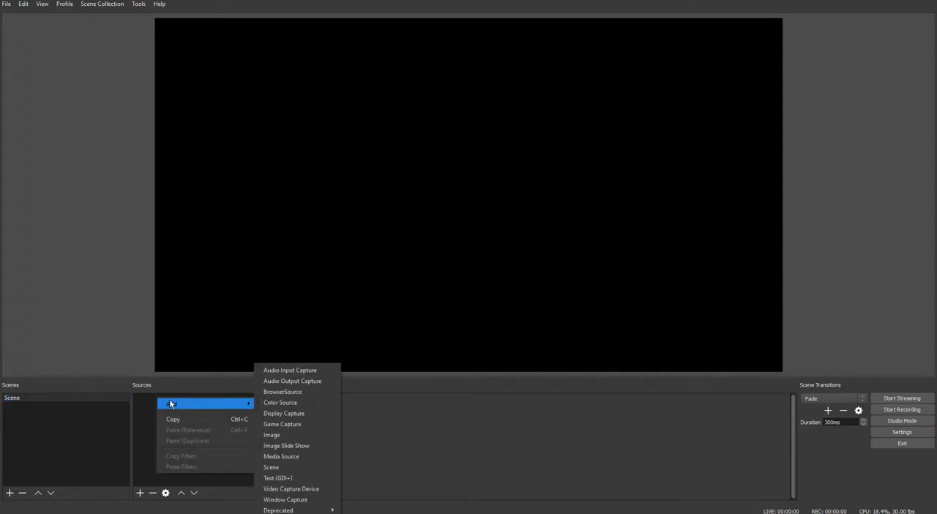
click(156, 405)
right_click(158, 406)
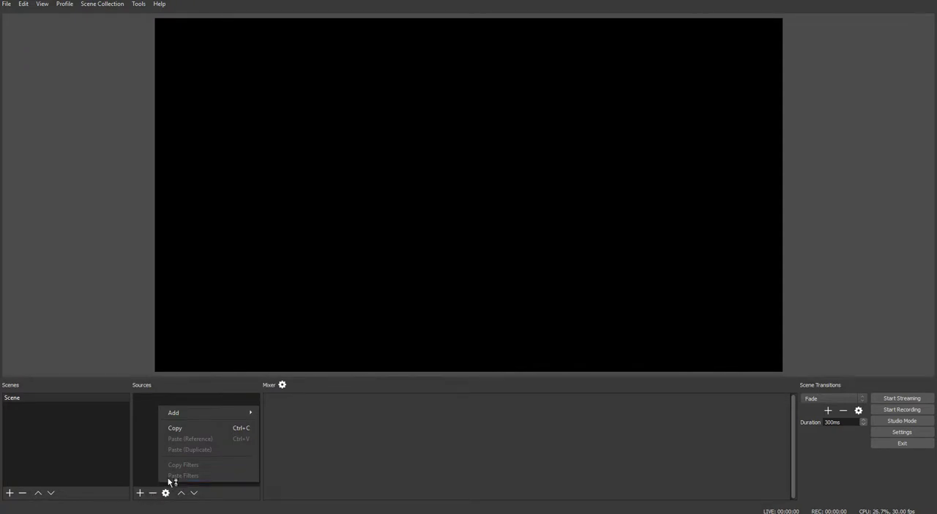
mouse_move(218, 416)
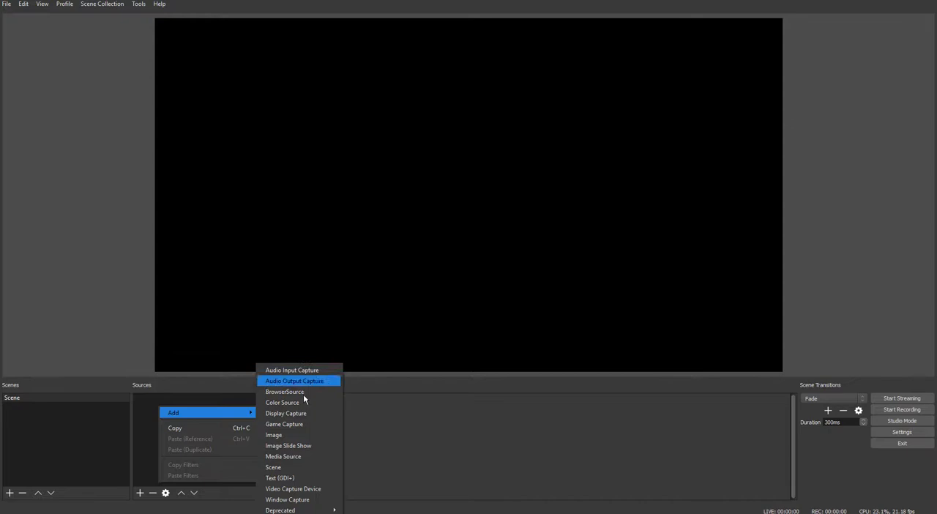
mouse_move(295, 510)
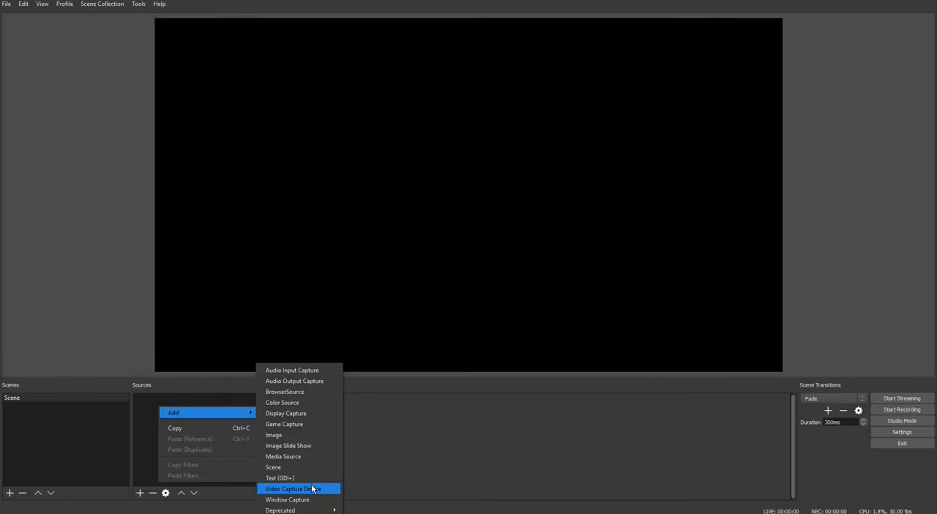
click(313, 489)
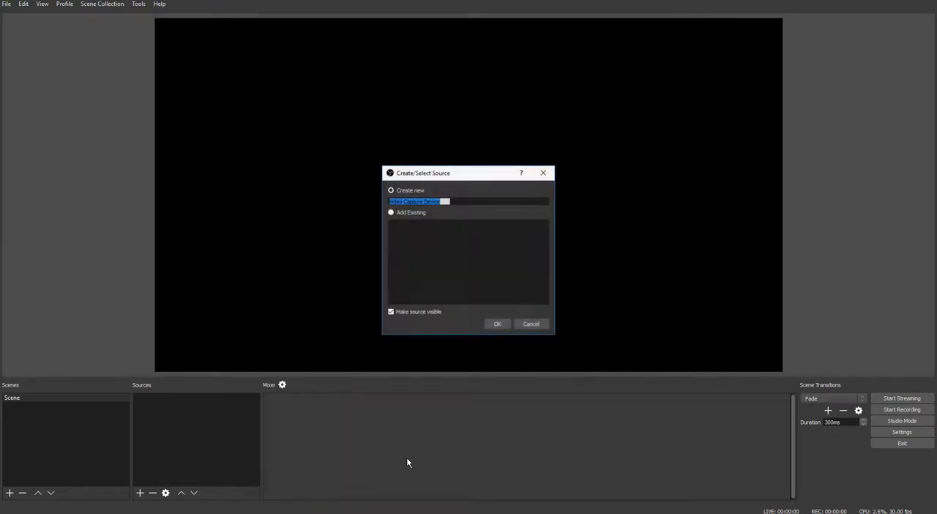
click(504, 319)
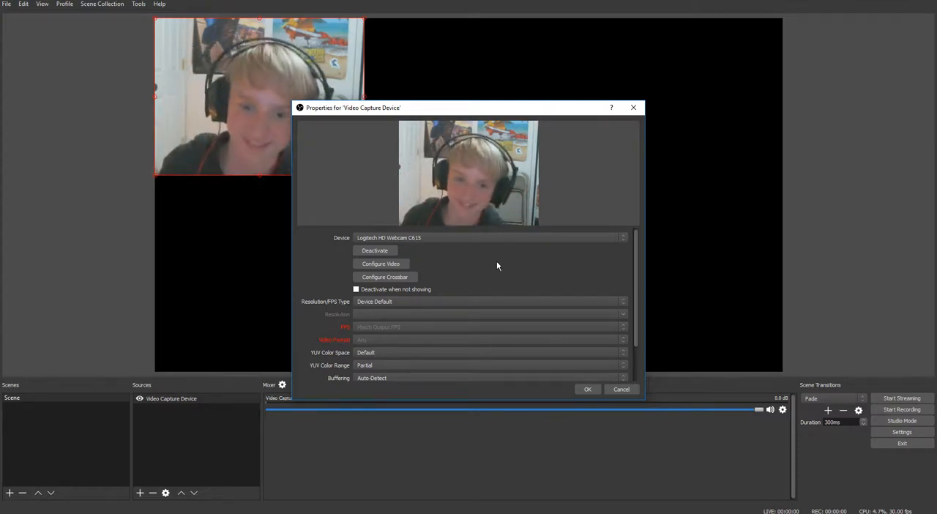
Switch the capture device to XSplitBroadcaster and back to Logitech HD Webcam C615
click(372, 238)
click(380, 245)
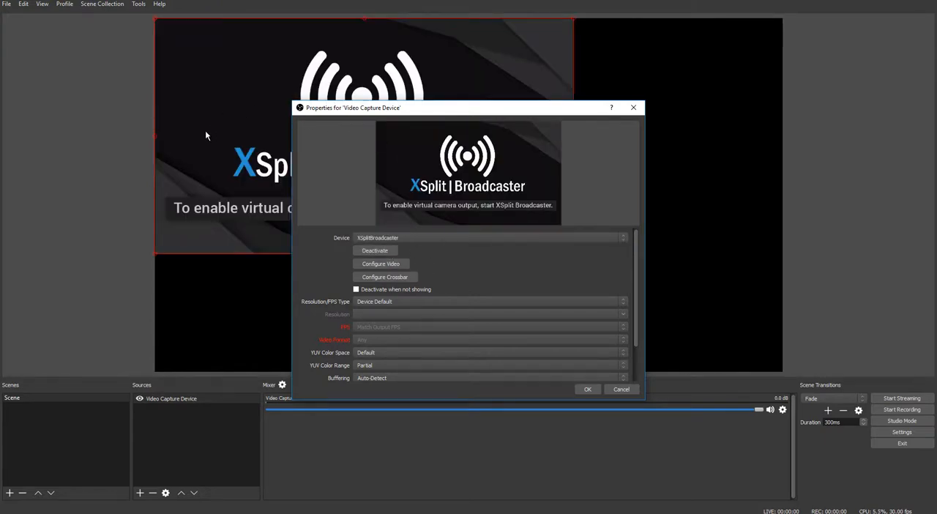
click(428, 238)
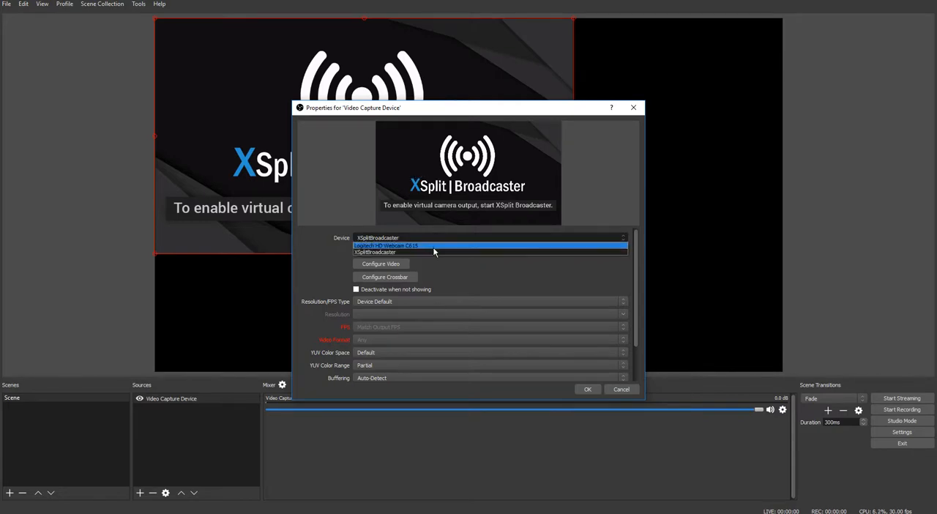
click(434, 246)
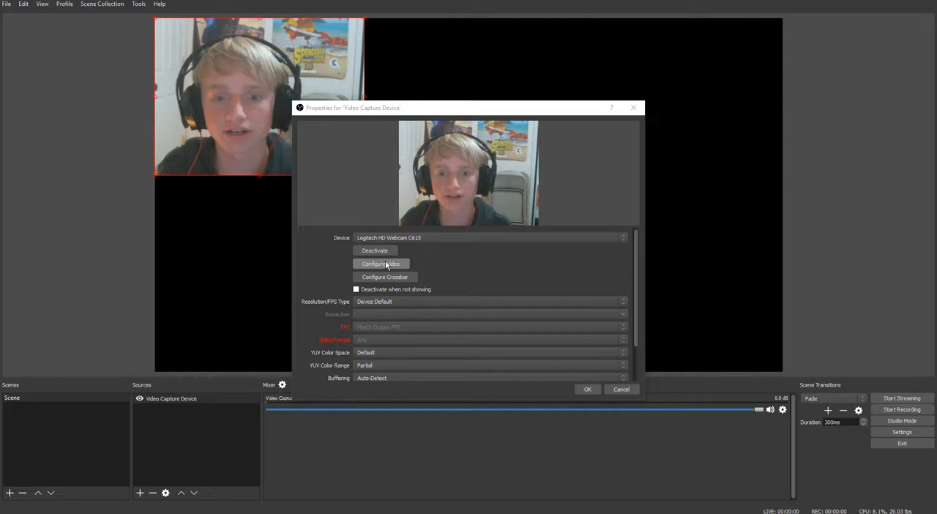
Open the webcam's video configuration and arrange the Logitech Webcam Properties window beside the source properties, keeping the camera preview visible
drag(440, 112, 265, 27)
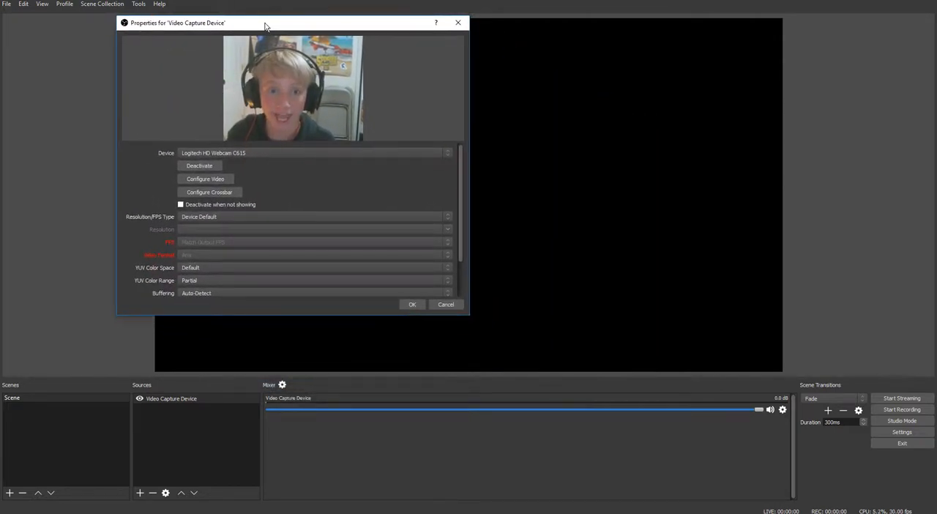
mouse_move(462, 507)
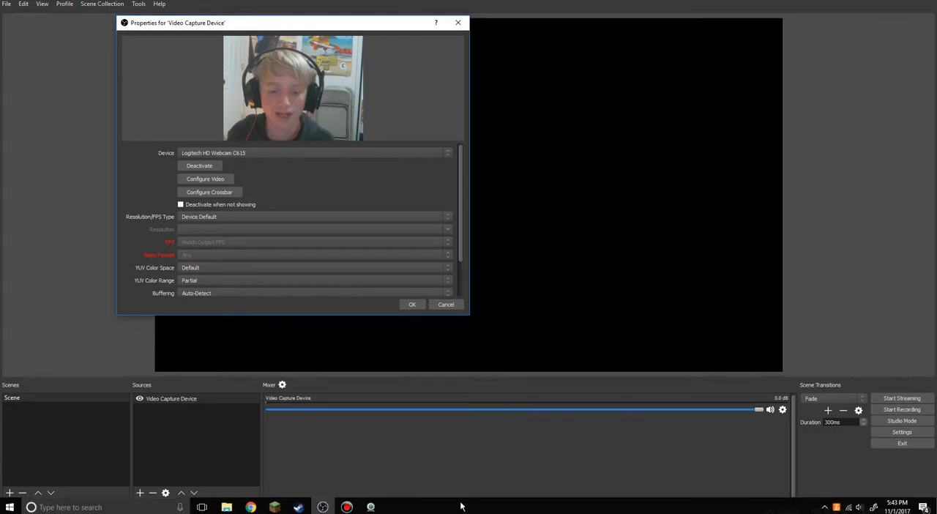
click(374, 508)
drag(383, 93, 609, 152)
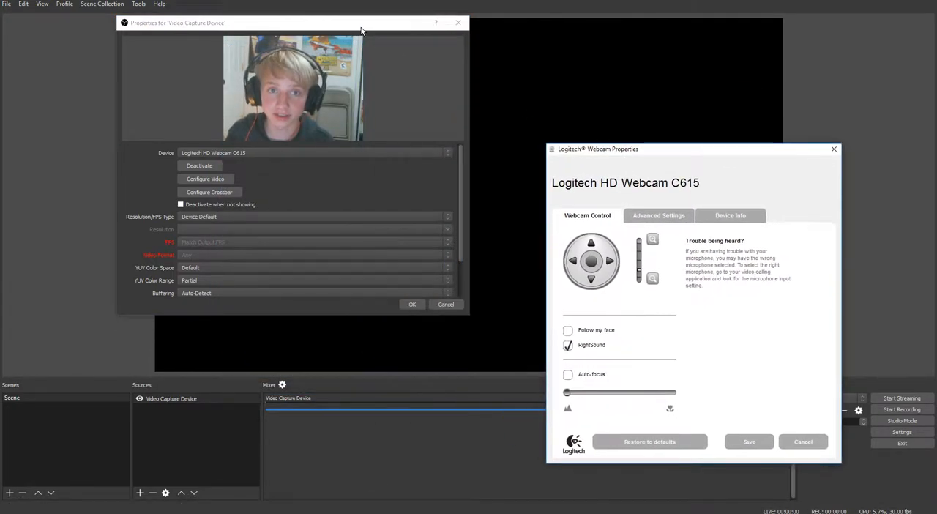
drag(360, 29, 346, 182)
click(374, 508)
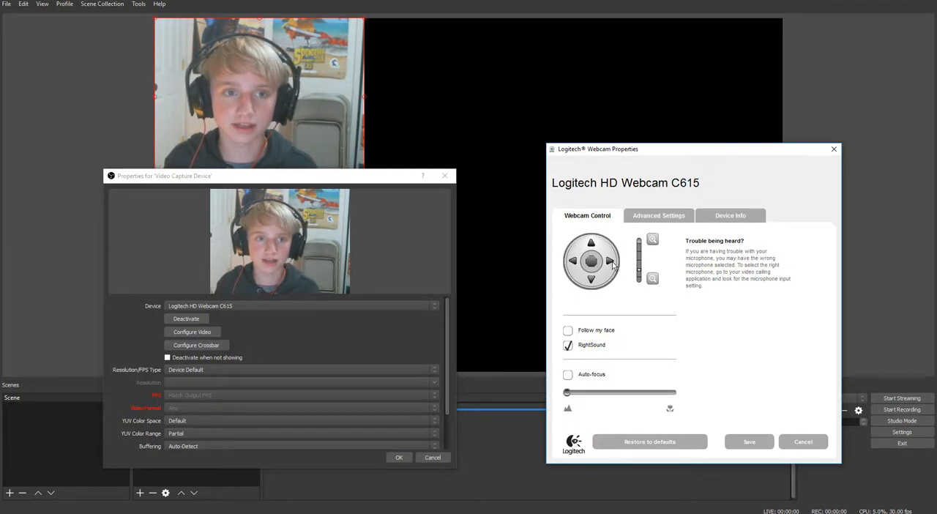
Adjust the webcam's framing by panning left, right and left again, and tilting down
click(573, 261)
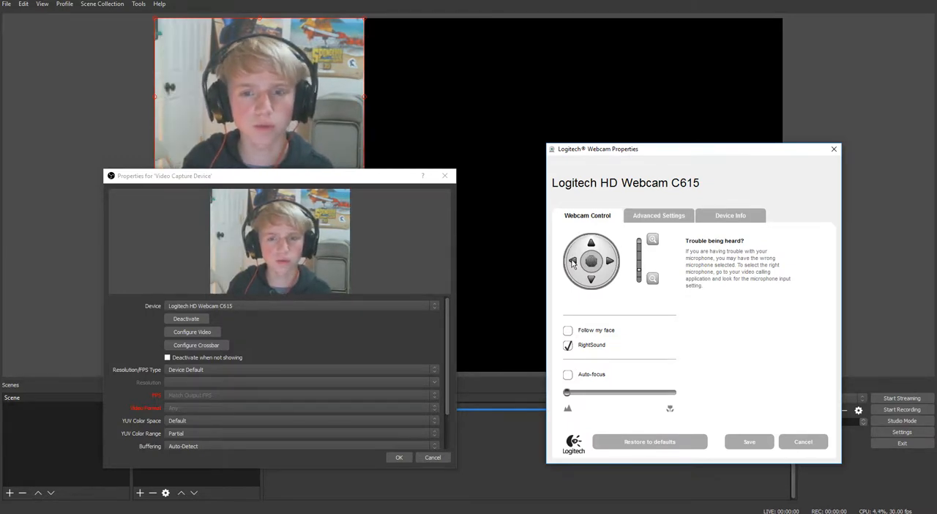
click(612, 263)
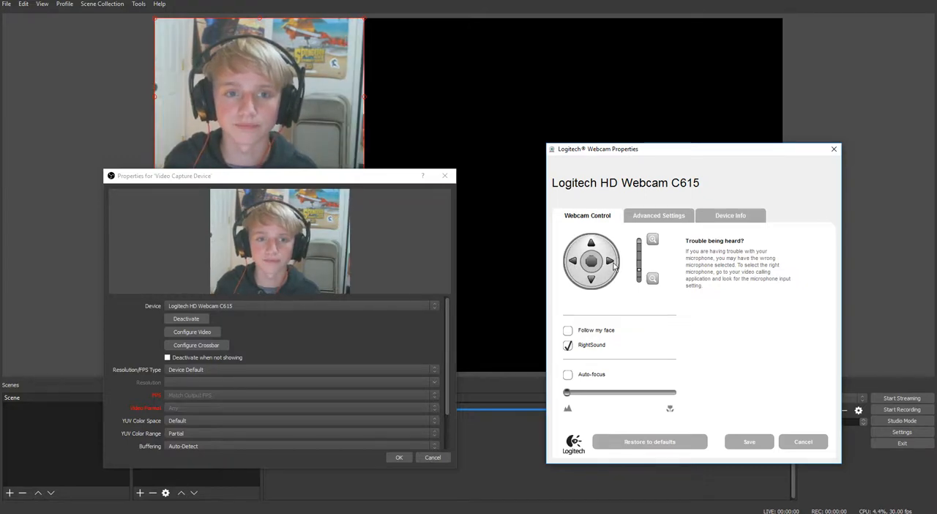
click(573, 262)
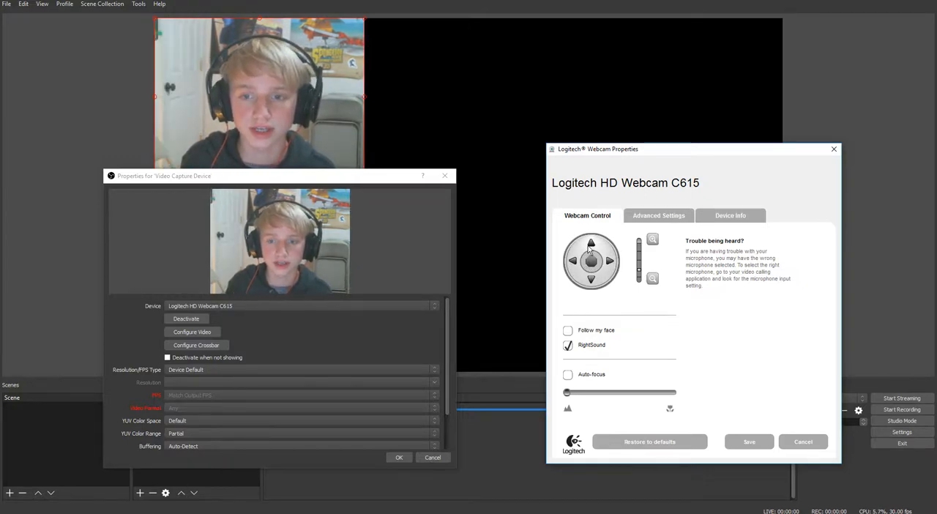
click(590, 287)
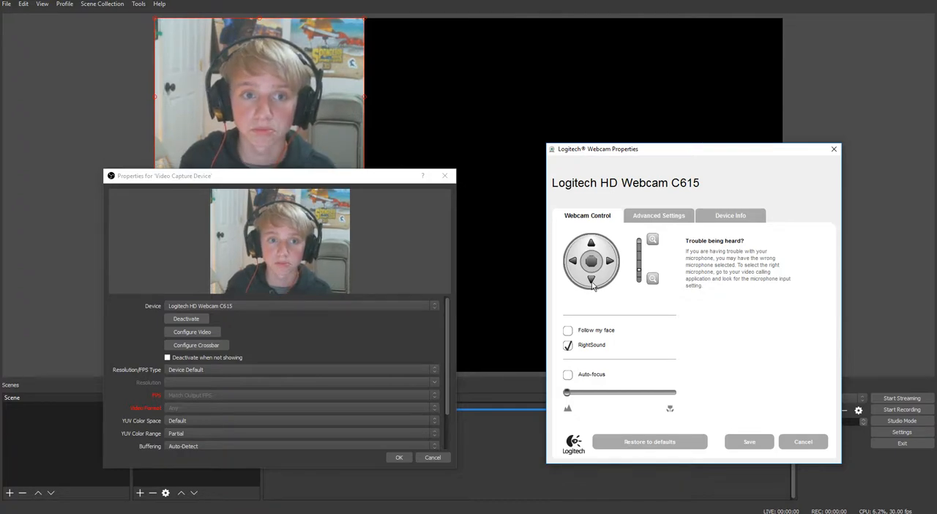
Zoom the webcam out and back in, and enable Follow my face
click(651, 278)
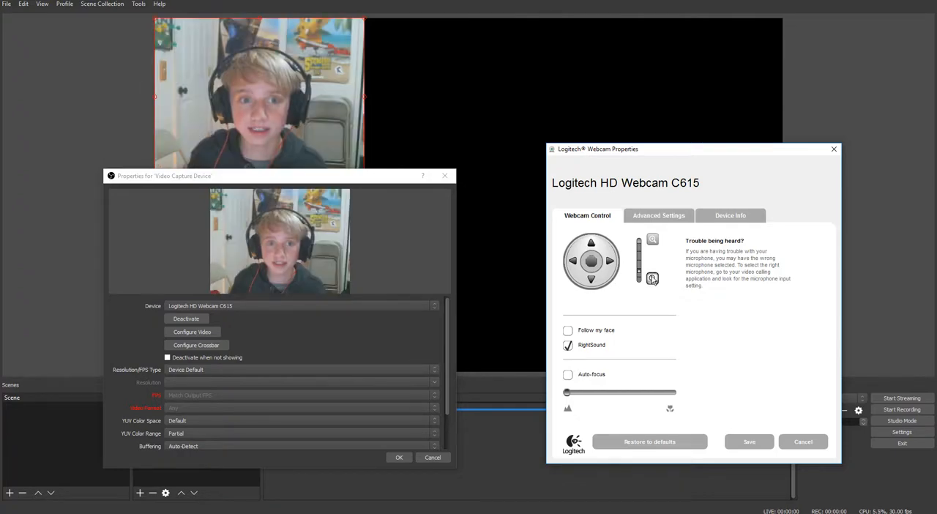
click(653, 244)
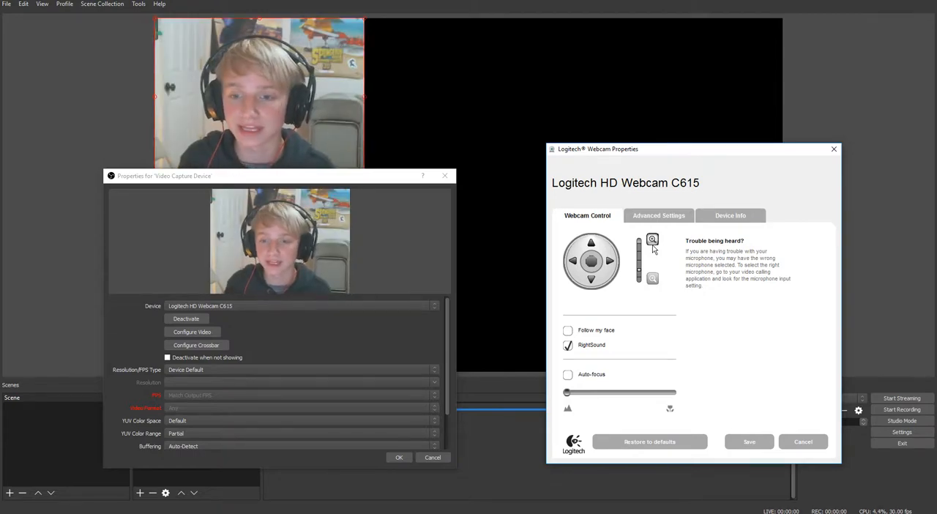
click(568, 331)
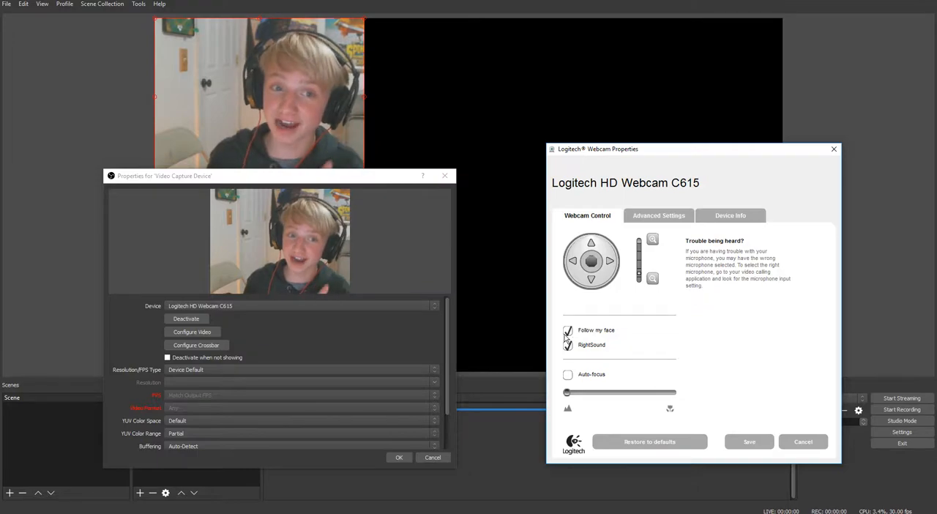
Disable Follow my face for the webcam, and turn RightSound off and back on
click(567, 331)
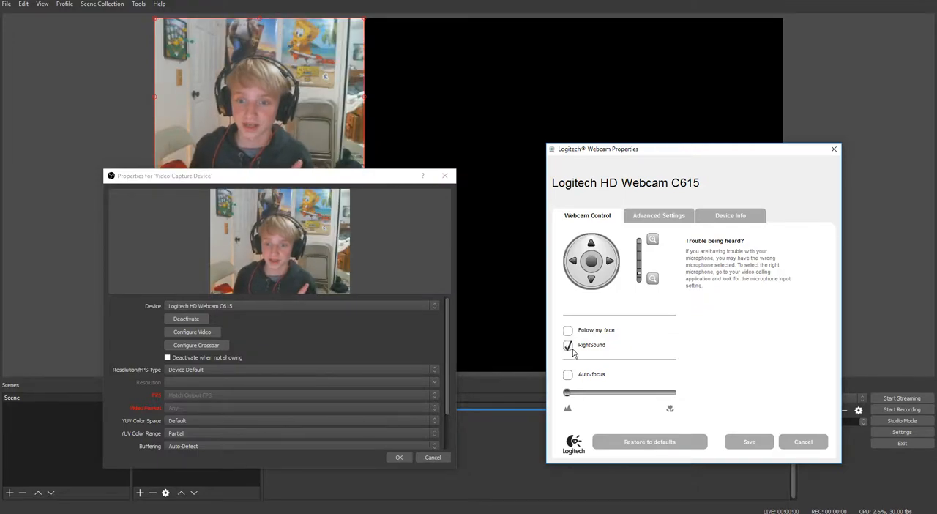
click(570, 347)
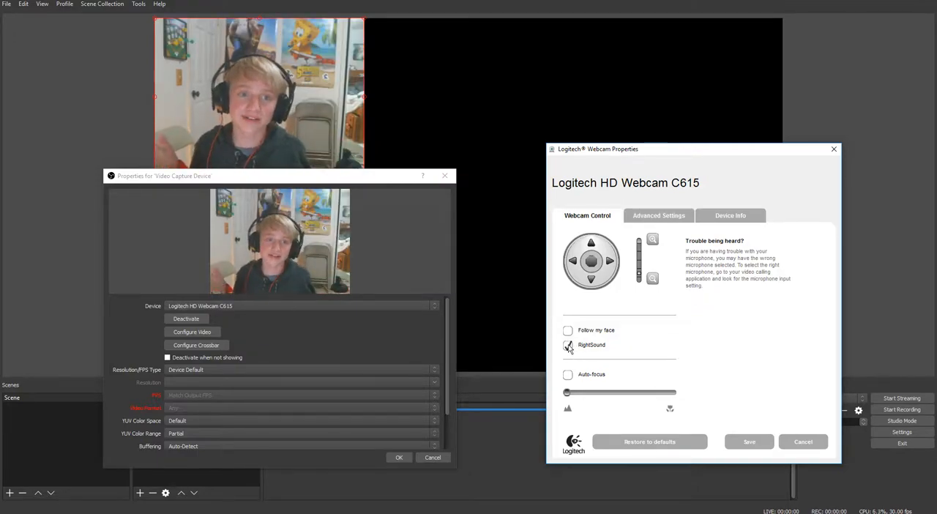
click(569, 346)
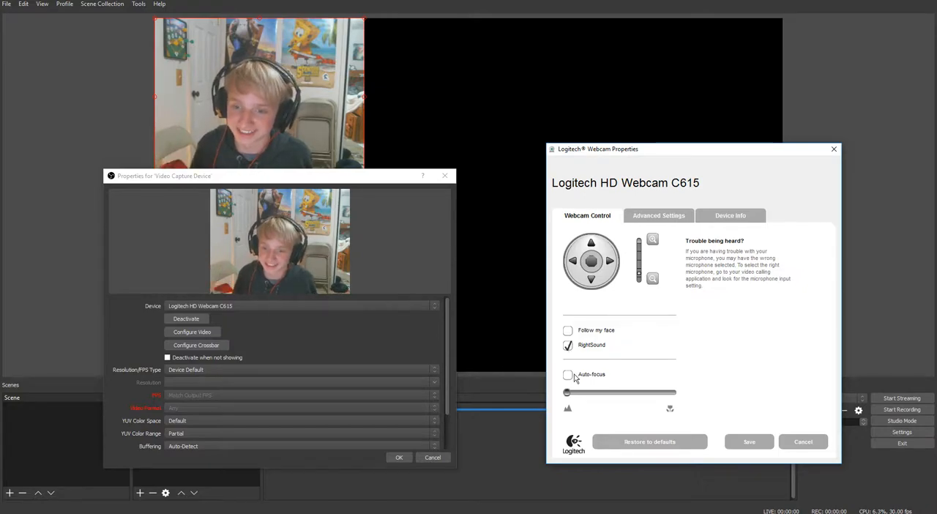
Shift the webcam's manual focus fully to near and back to far, and save the webcam settings
mouse_move(568, 391)
mouse_down()
mouse_move(705, 395)
mouse_move(566, 398)
mouse_up()
drag(730, 416, 733, 451)
click(657, 442)
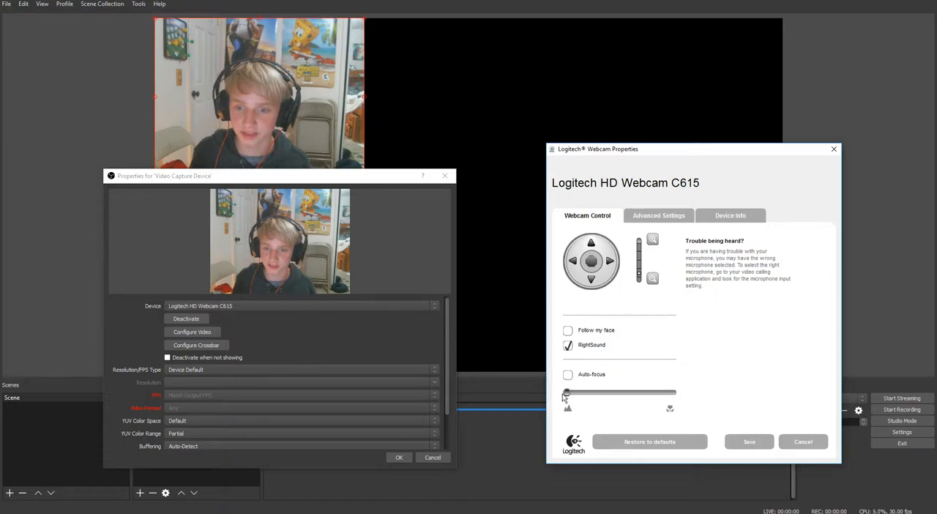
drag(568, 394, 725, 406)
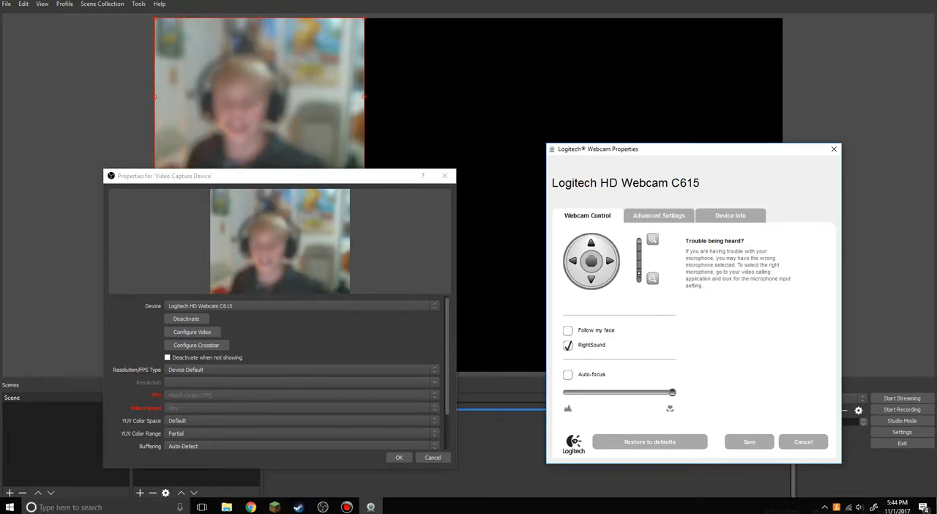
drag(673, 394, 410, 406)
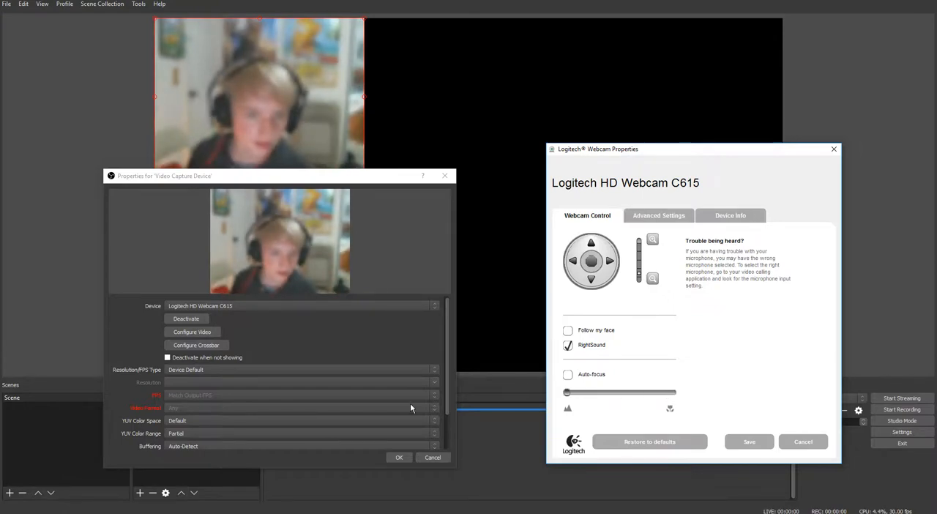
click(750, 441)
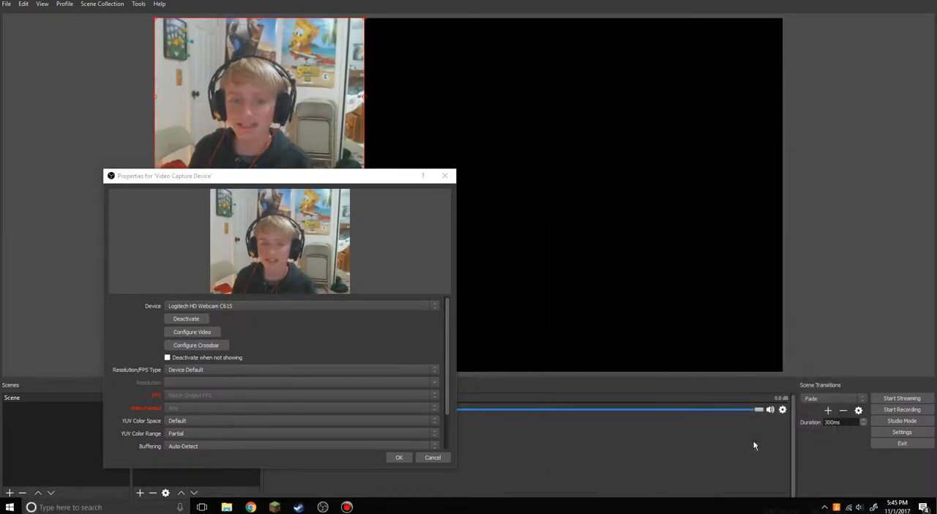
Accept the video capture source properties and shrink the webcam image in the canvas's upper-left corner
click(399, 457)
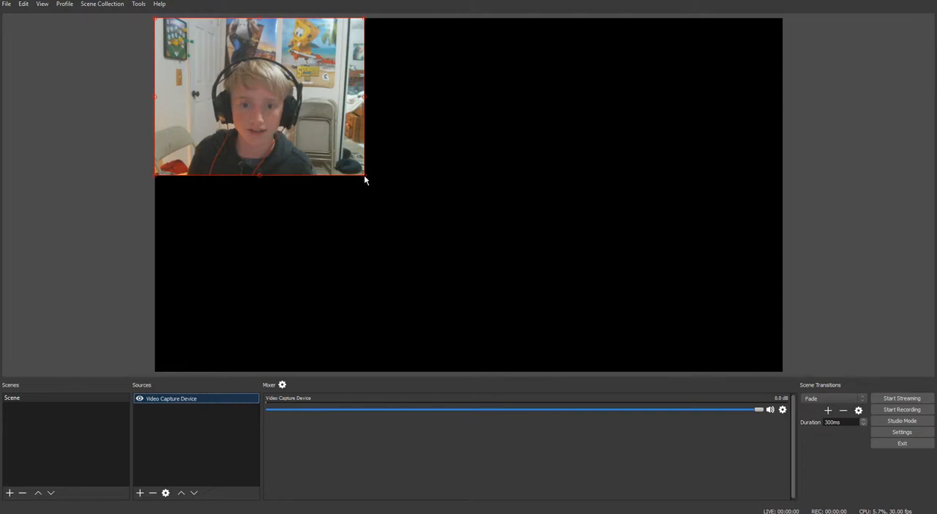
drag(364, 175, 238, 104)
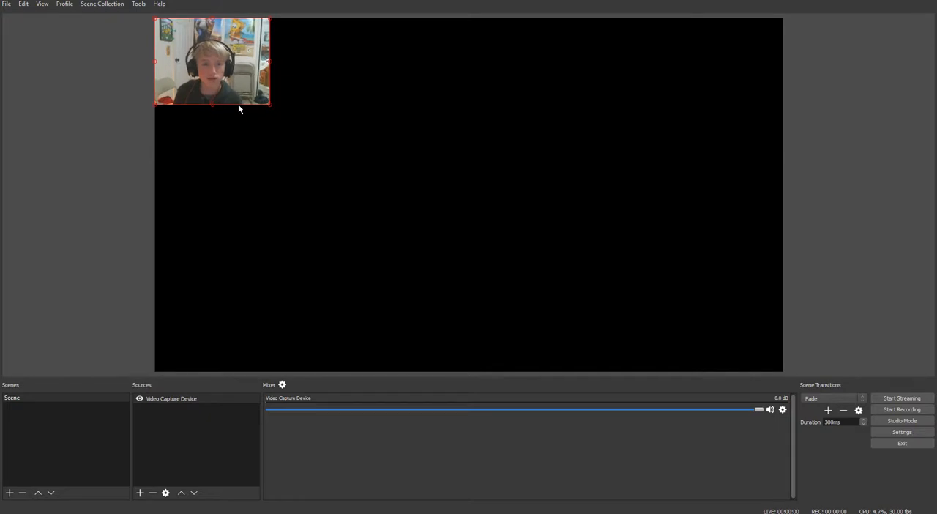
right_click(234, 78)
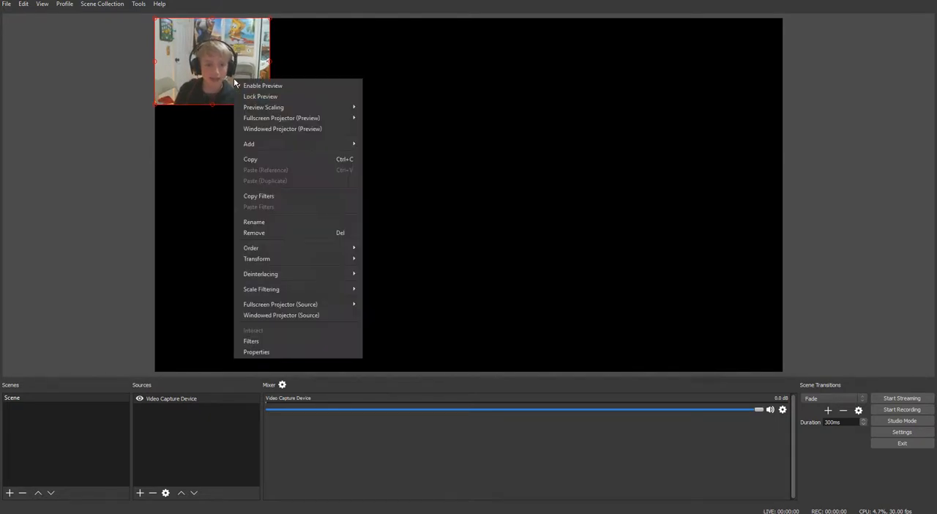
click(156, 170)
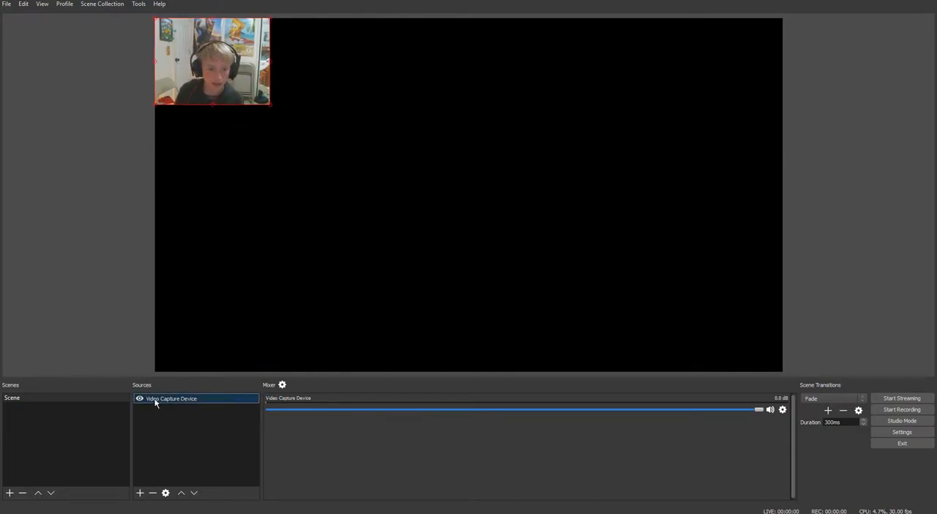
Reopen the webcam's video configuration from the Video Capture Device source, save the camera settings and accept the source properties
double_click(153, 398)
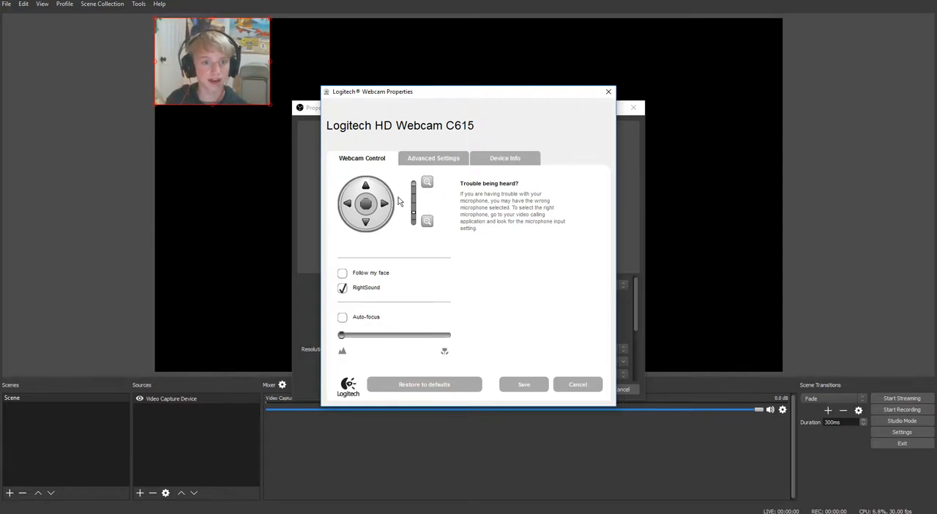
click(531, 385)
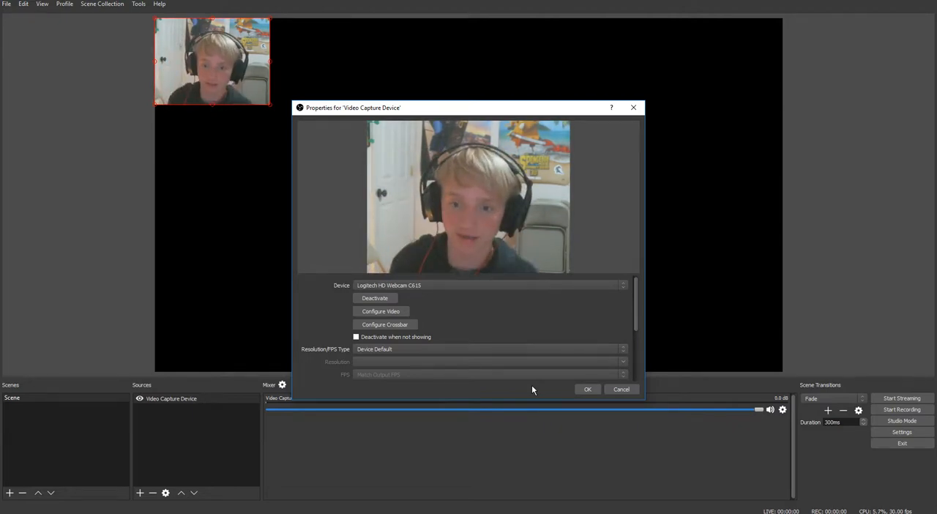
click(587, 389)
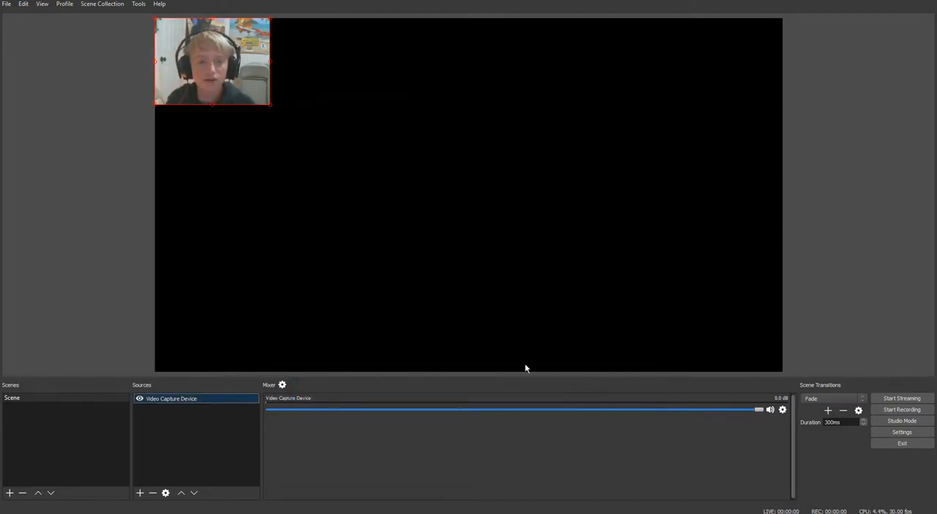
Add a new Audio Input Capture source using the device Stereo Mix (Realtek High Definition Audio)
right_click(171, 413)
mouse_move(206, 420)
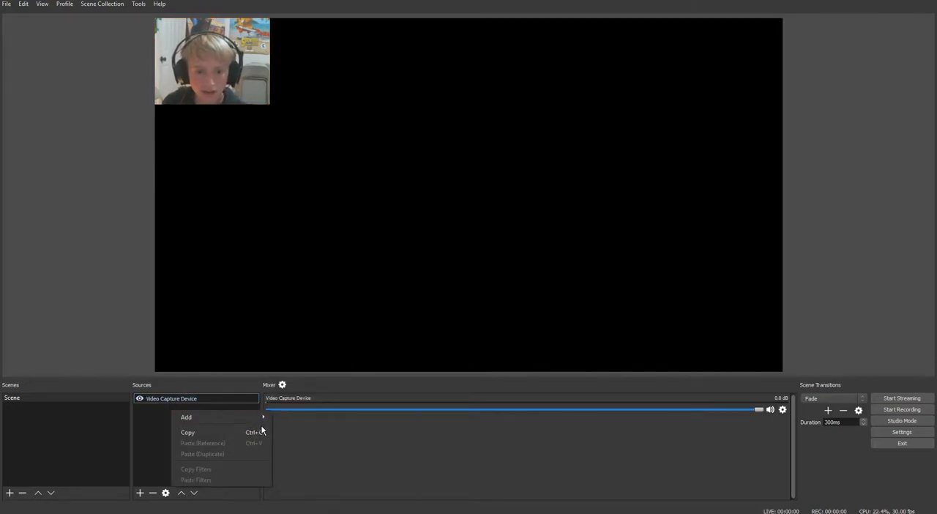
mouse_move(260, 417)
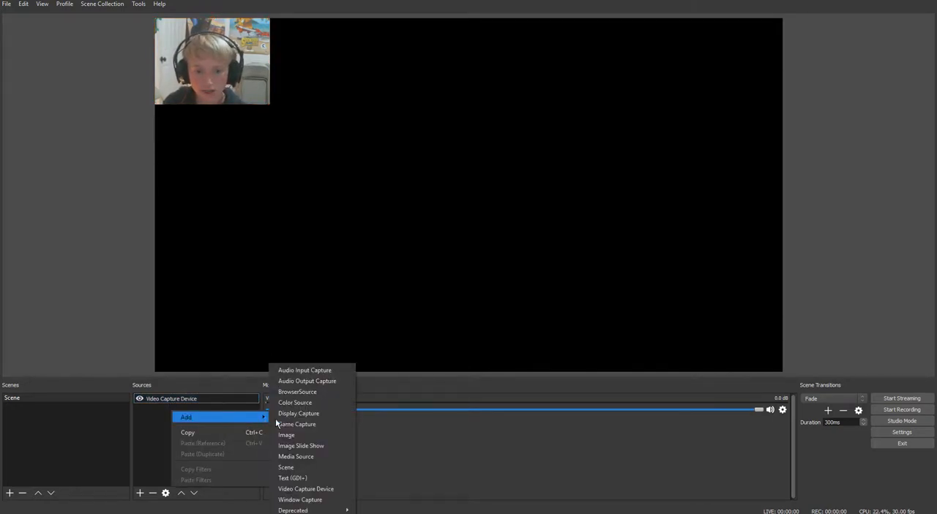
click(315, 370)
click(493, 325)
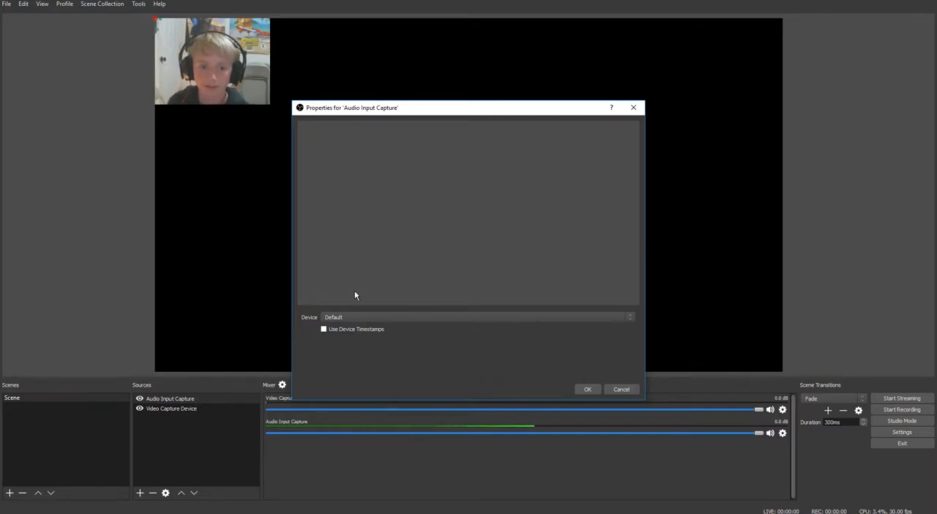
click(333, 317)
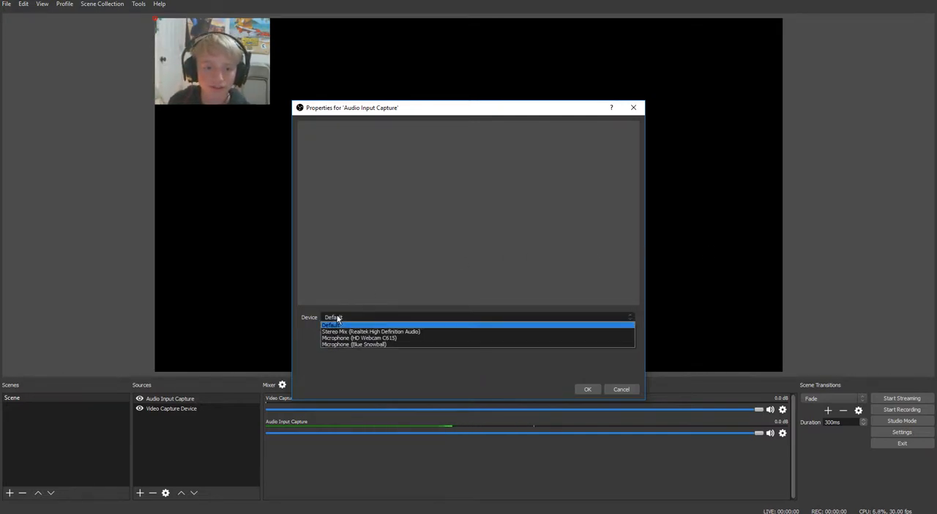
click(393, 334)
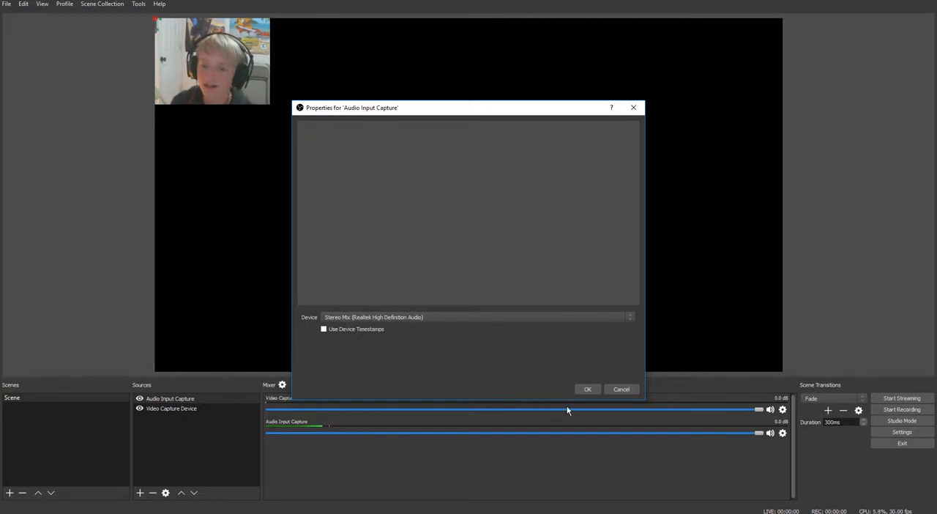
click(585, 392)
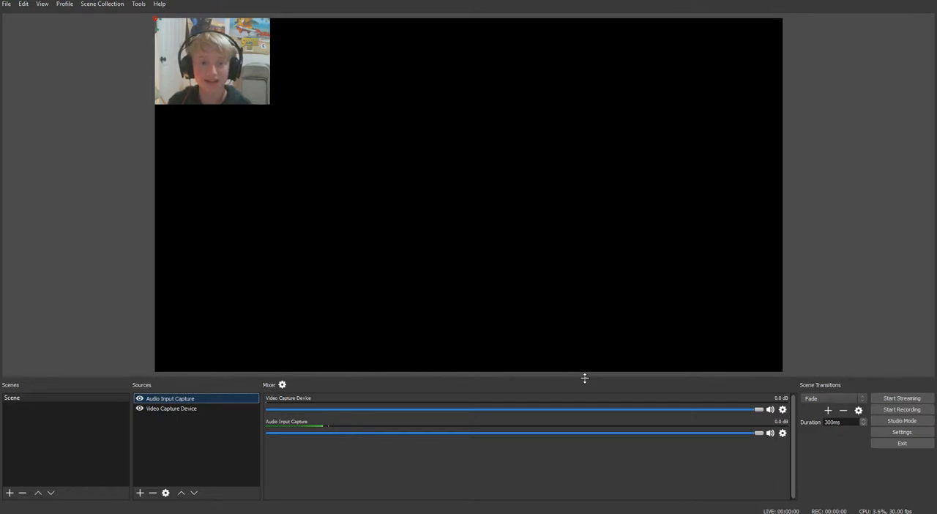
Mute and unmute the Audio Input Capture and Video Capture Device channels in the mixer
click(773, 435)
click(773, 435)
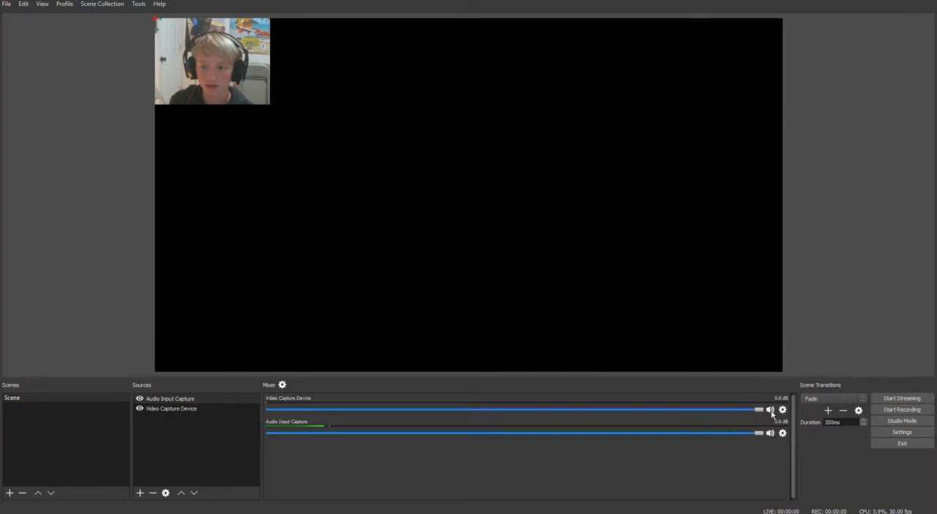
click(771, 412)
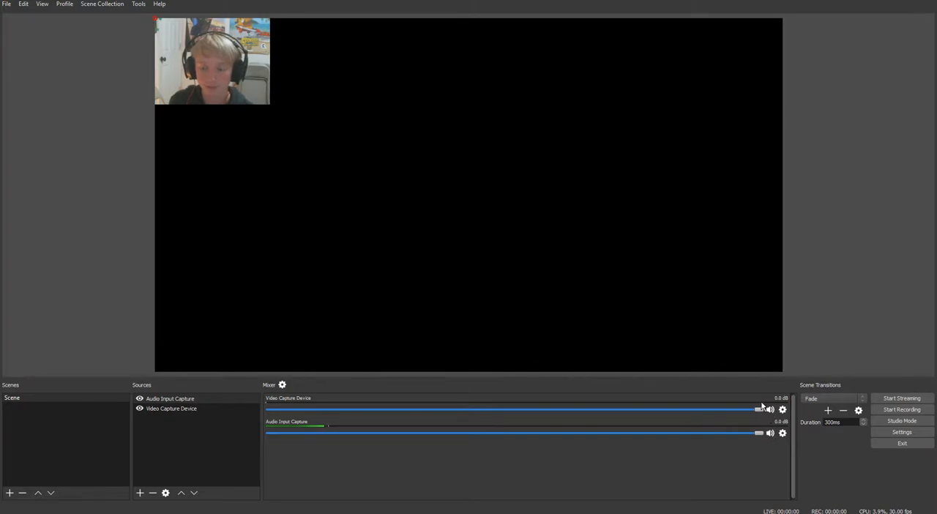
Add a new Display Capture source and move Video Capture Device above it in the source order
right_click(224, 421)
mouse_move(311, 431)
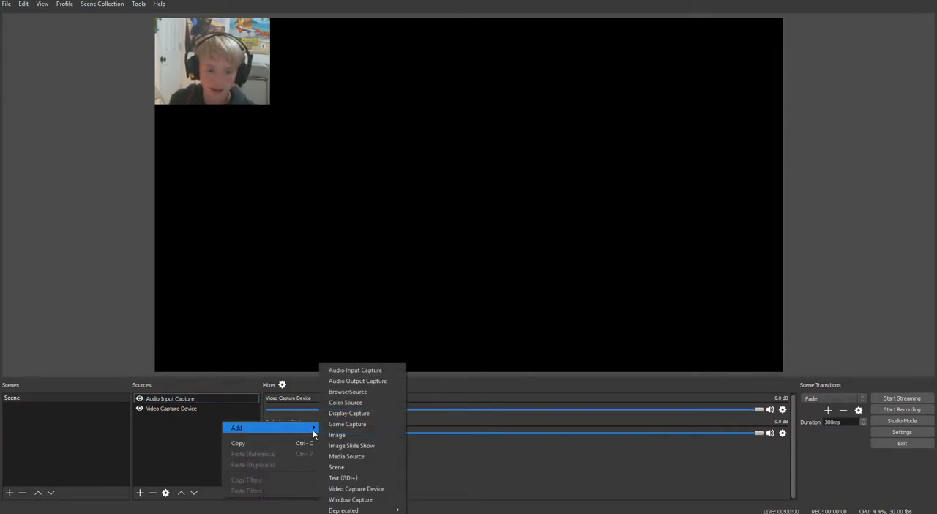
click(357, 414)
click(489, 325)
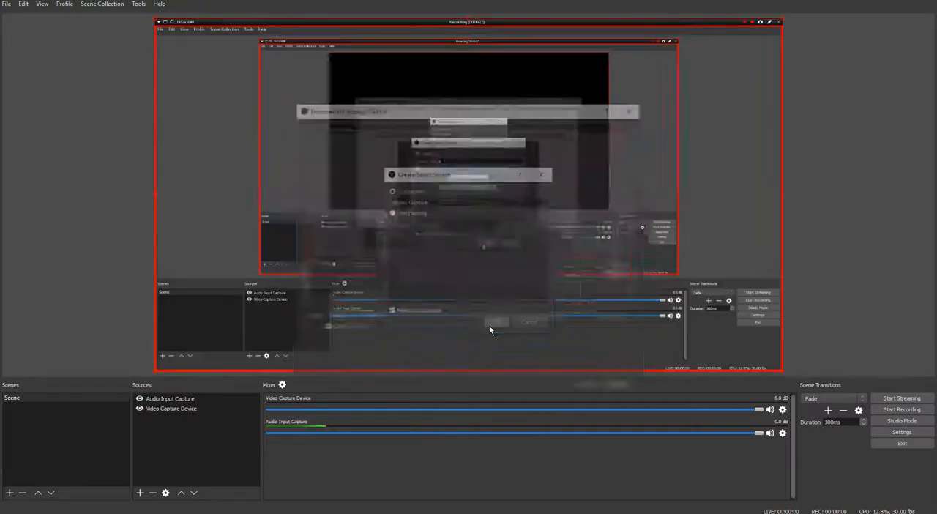
click(590, 388)
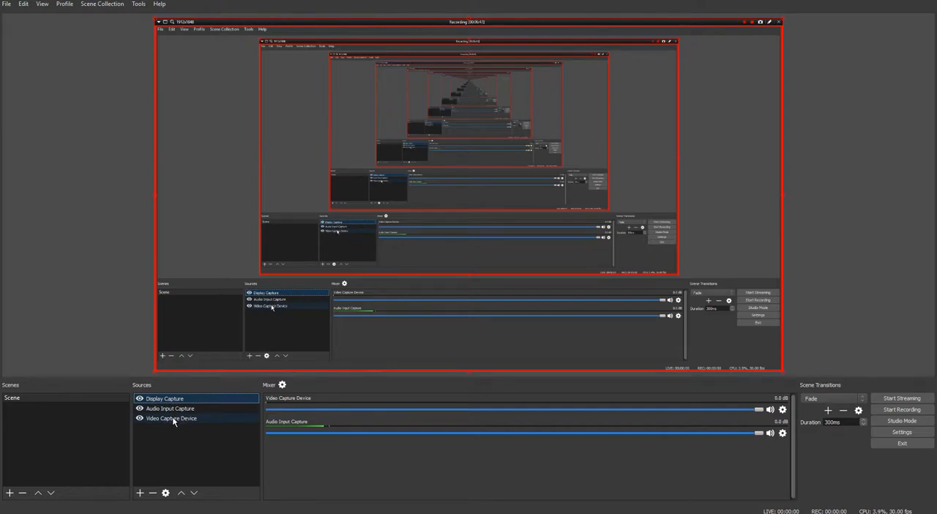
drag(167, 417, 172, 401)
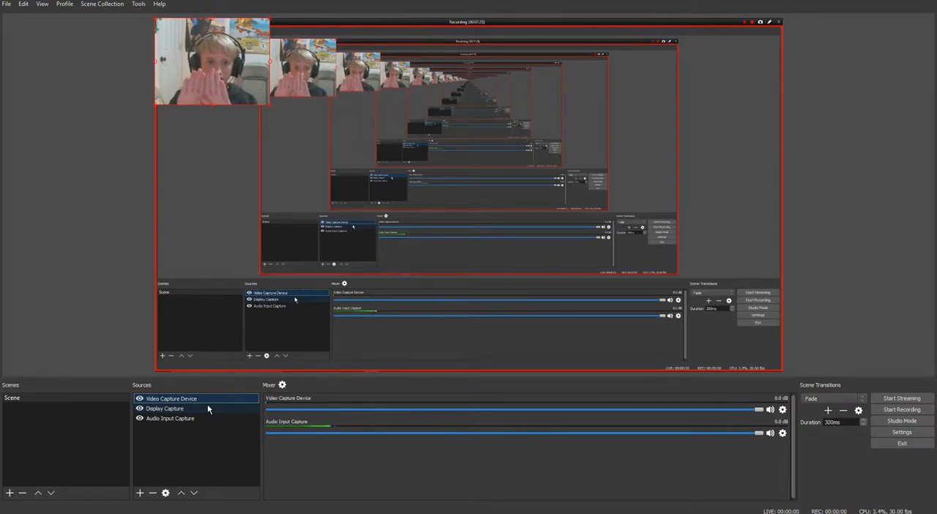
right_click(200, 432)
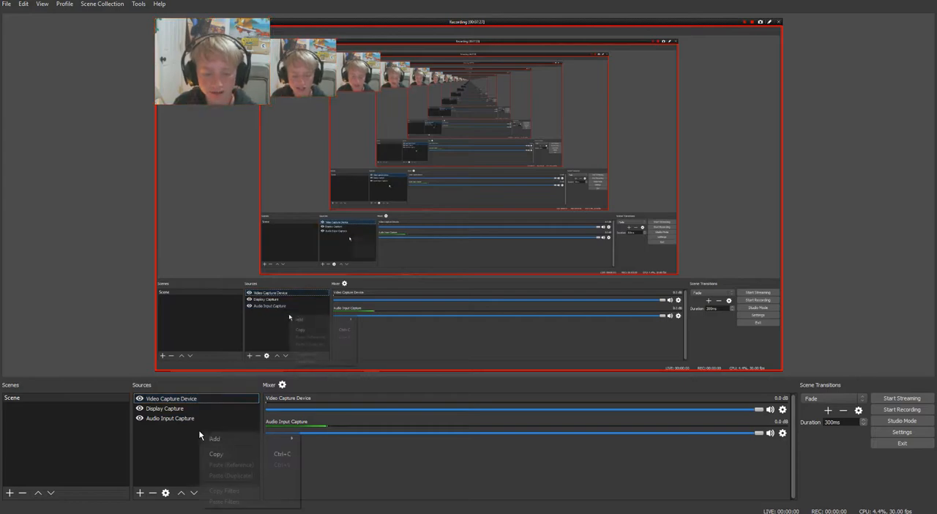
mouse_move(242, 438)
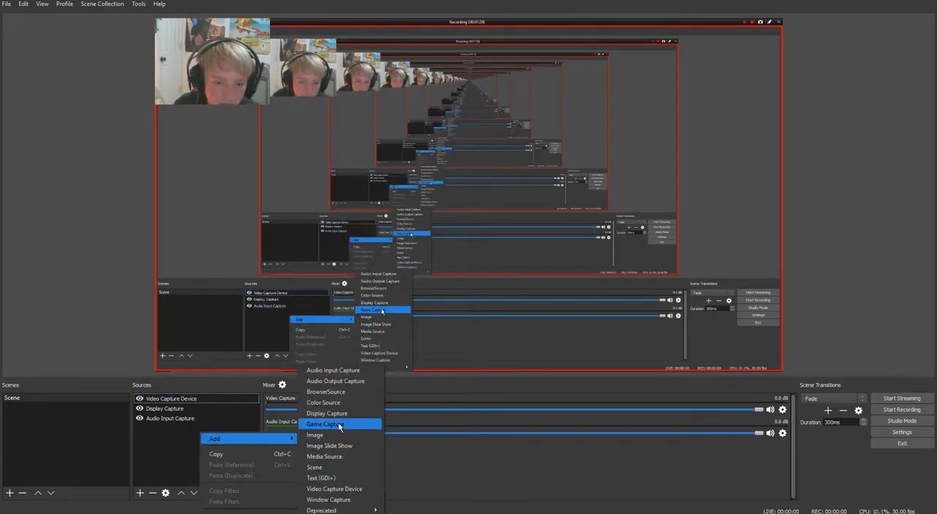
click(335, 500)
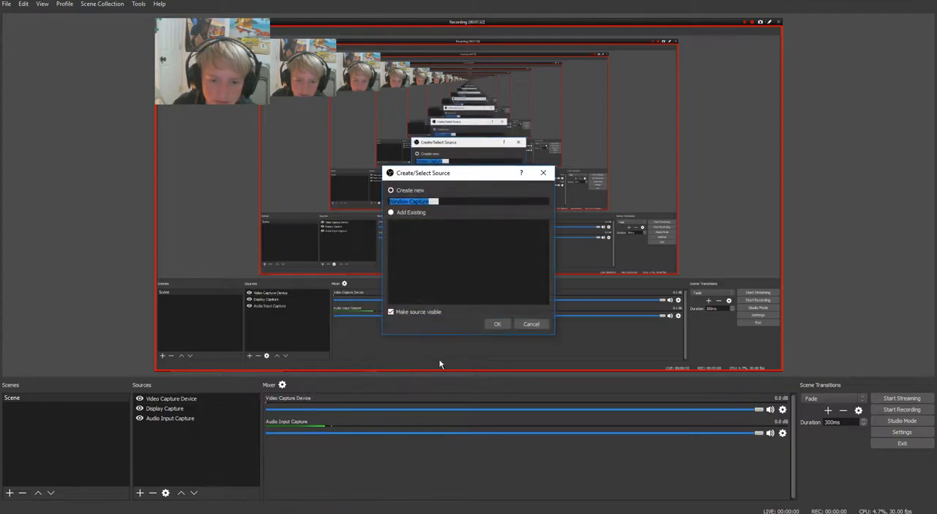
click(531, 324)
Add a second video capture source named Video Capture Device 2 using the Logitech HD Webcam C615
right_click(217, 429)
mouse_move(249, 438)
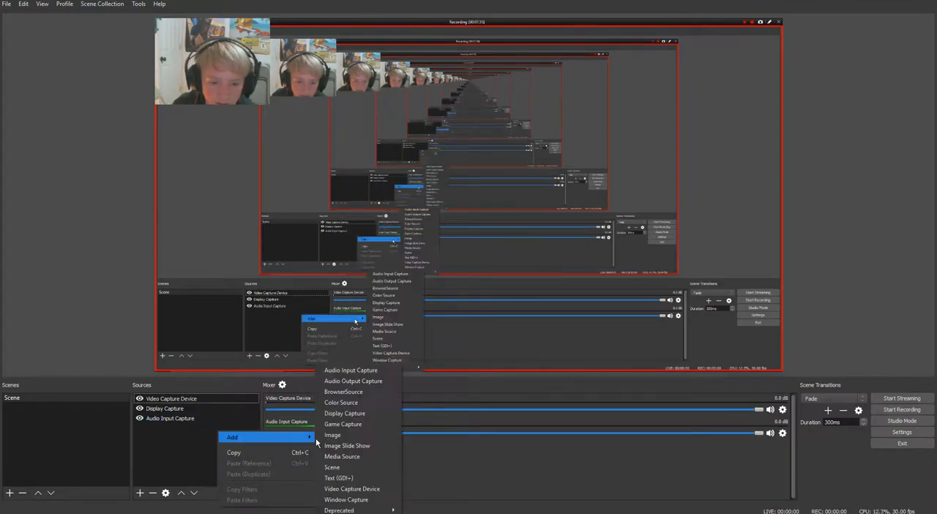
click(345, 489)
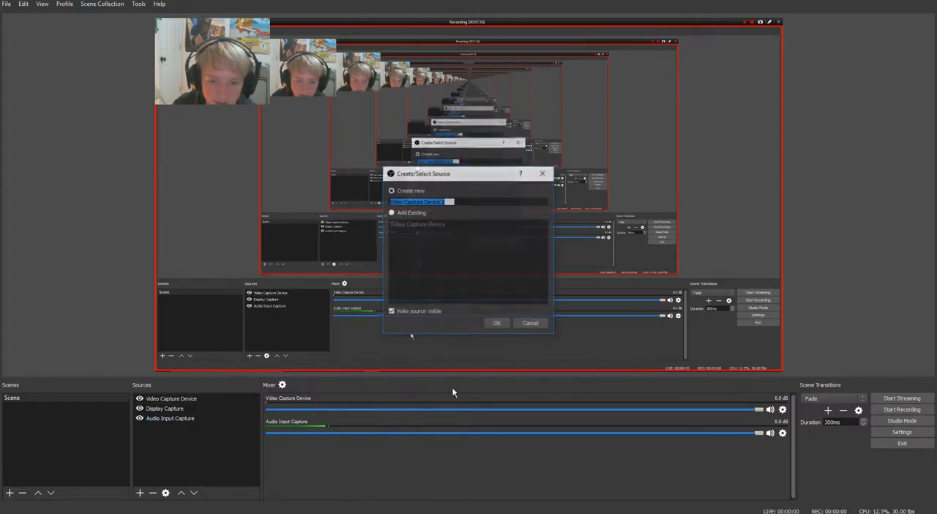
click(497, 324)
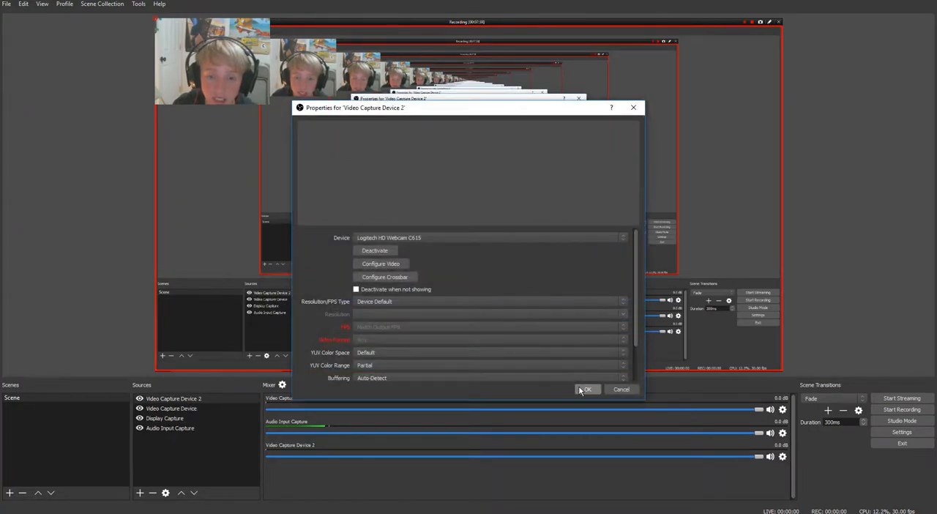
click(582, 387)
Move the webcam image on the canvas and return it to the canvas's upper-left corner
drag(367, 128, 224, 81)
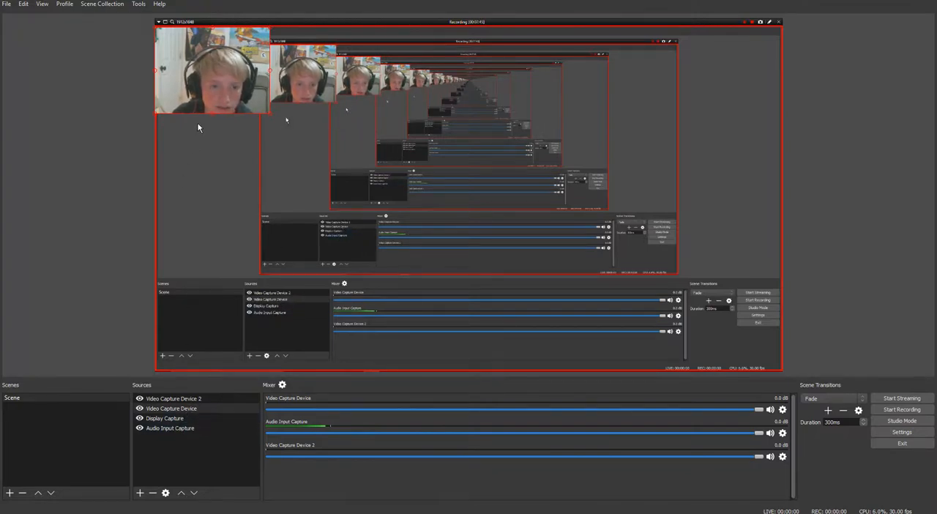
mouse_move(226, 87)
mouse_down()
mouse_move(284, 126)
mouse_move(221, 80)
mouse_up()
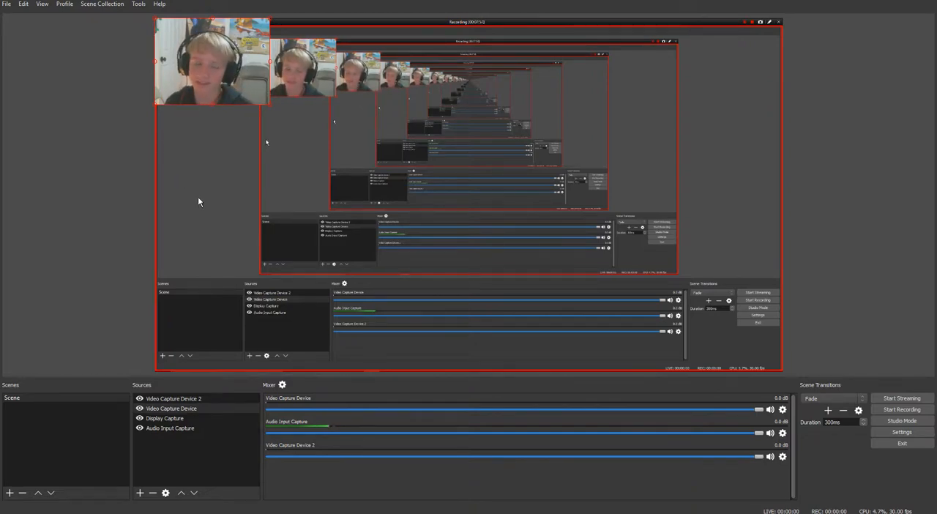
Remove the Video Capture Device 2 source from the scene and confirm its removal
right_click(192, 399)
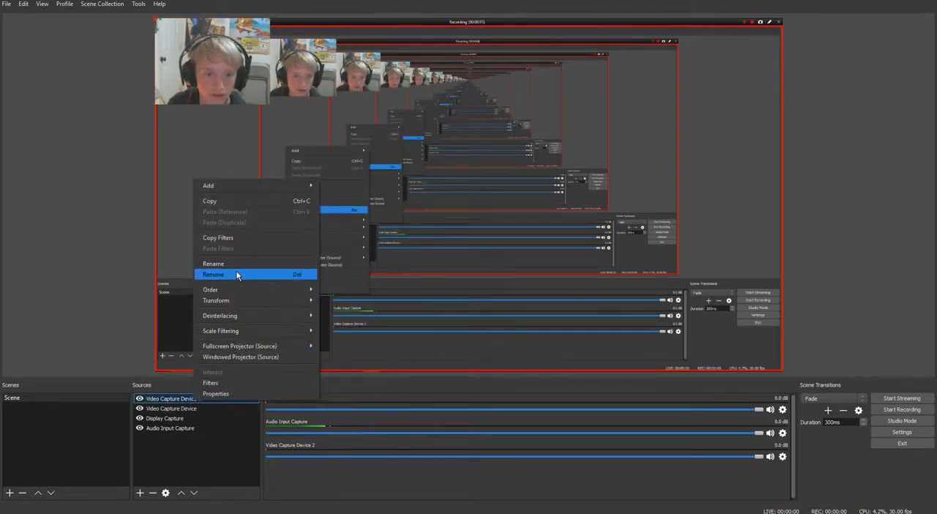
click(236, 275)
click(511, 269)
Add a new Image source named Image to the scene, leaving its image file empty
right_click(169, 427)
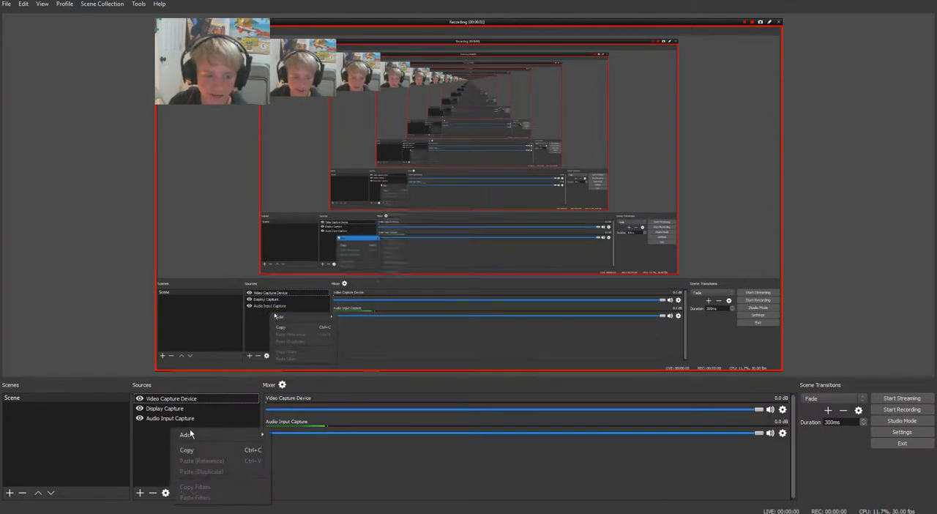
mouse_move(201, 437)
click(139, 441)
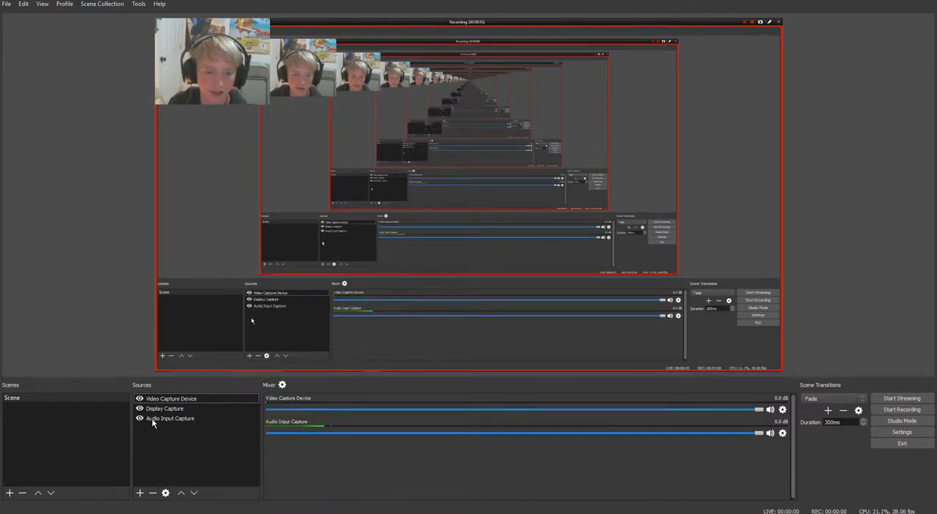
right_click(167, 430)
mouse_move(208, 437)
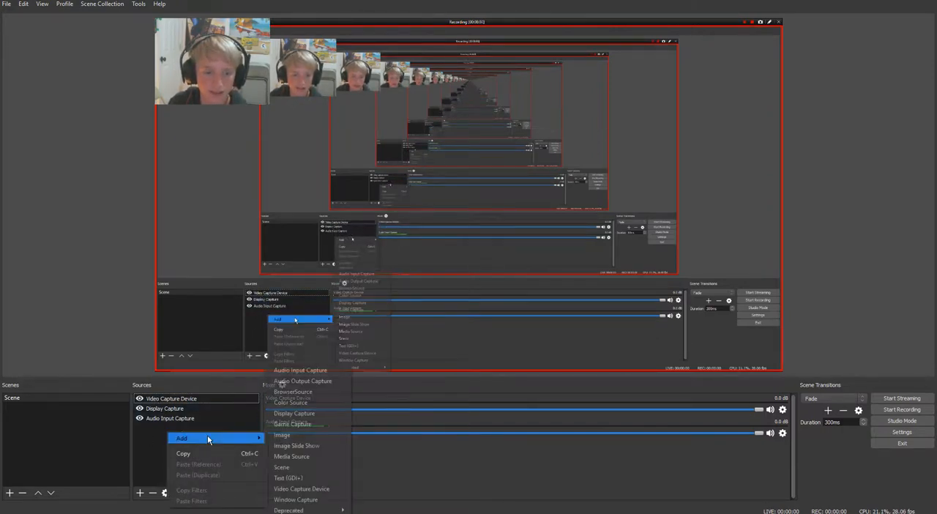
click(304, 436)
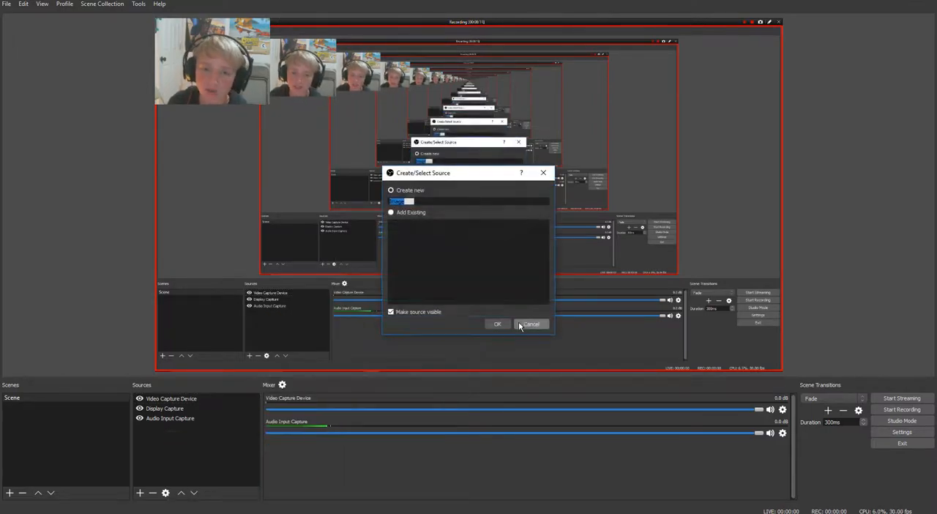
click(505, 324)
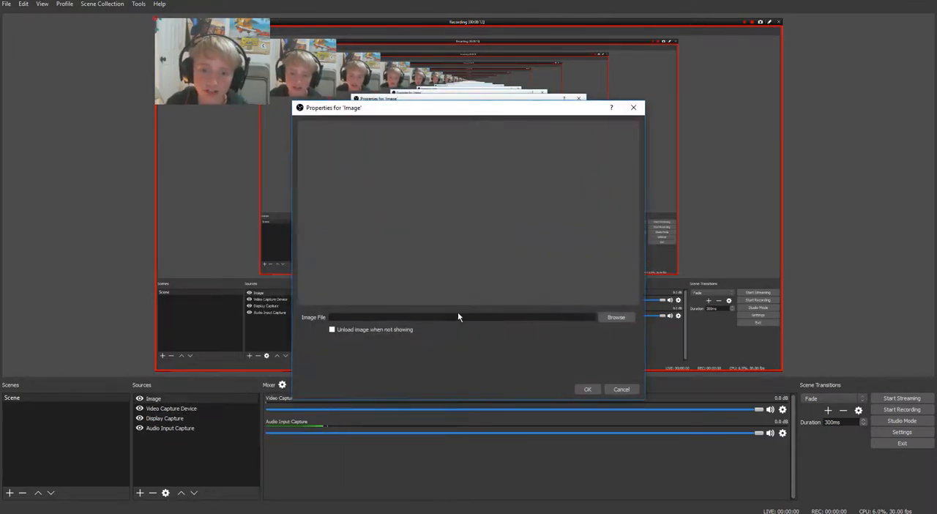
click(589, 388)
Create a new browser source named BrowserSource in the scene
right_click(190, 442)
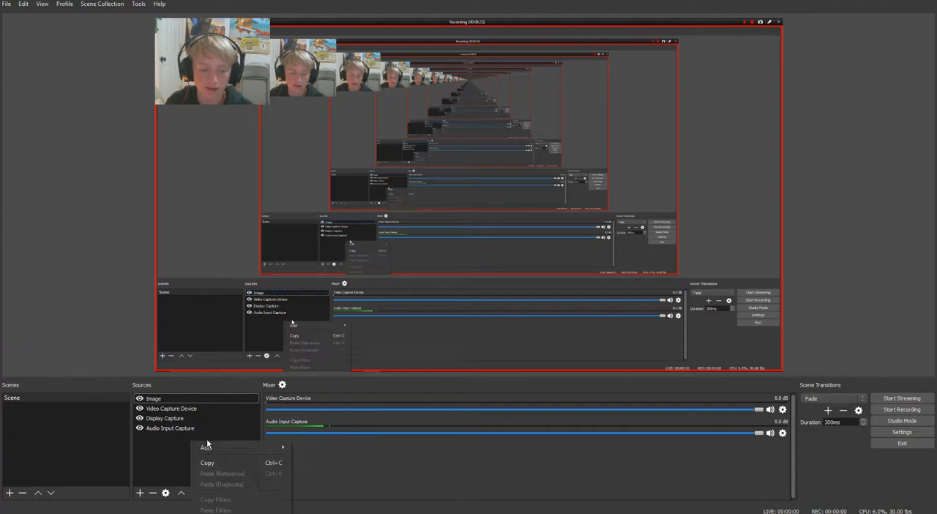
mouse_move(219, 447)
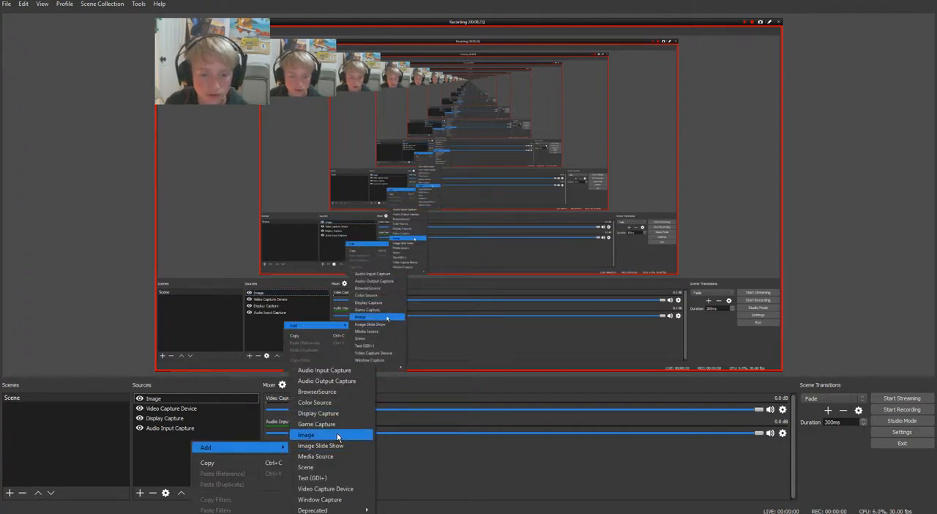
click(334, 392)
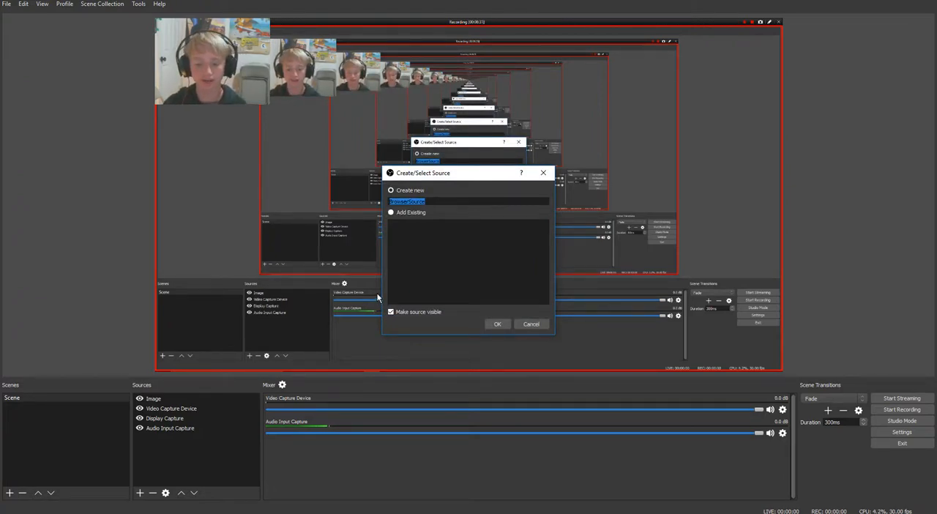
click(498, 324)
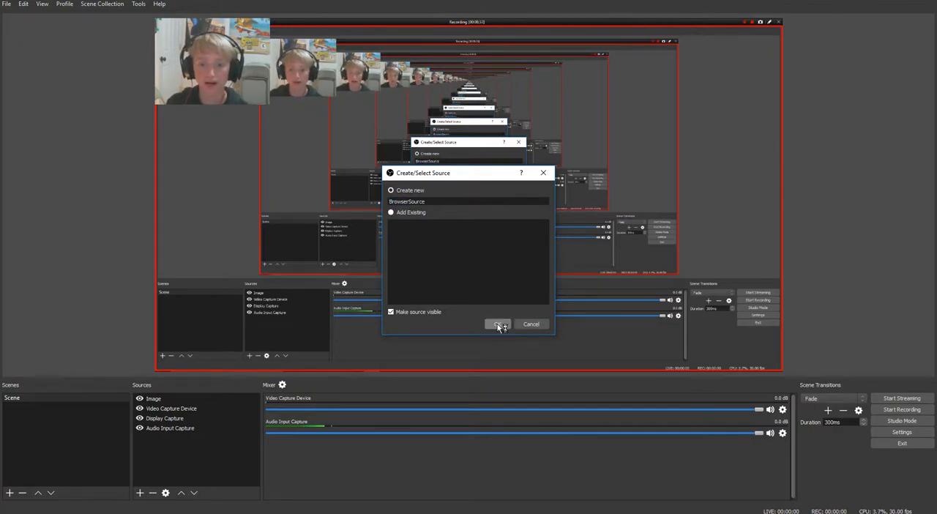
drag(404, 296, 276, 279)
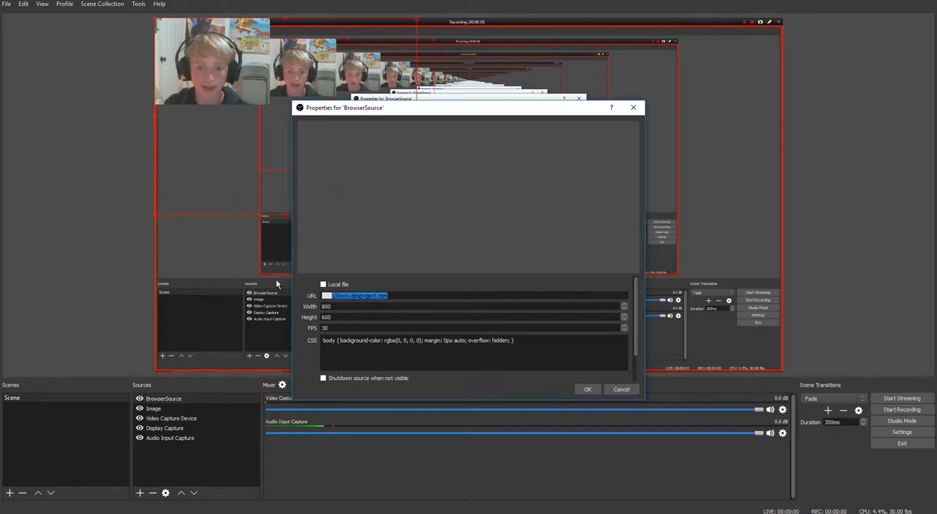
key(BackSpace)
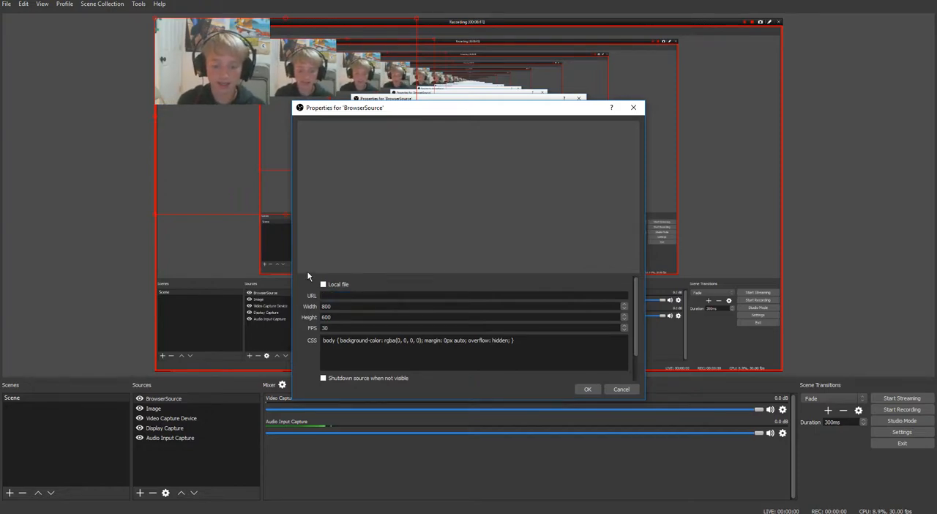
text(https:)
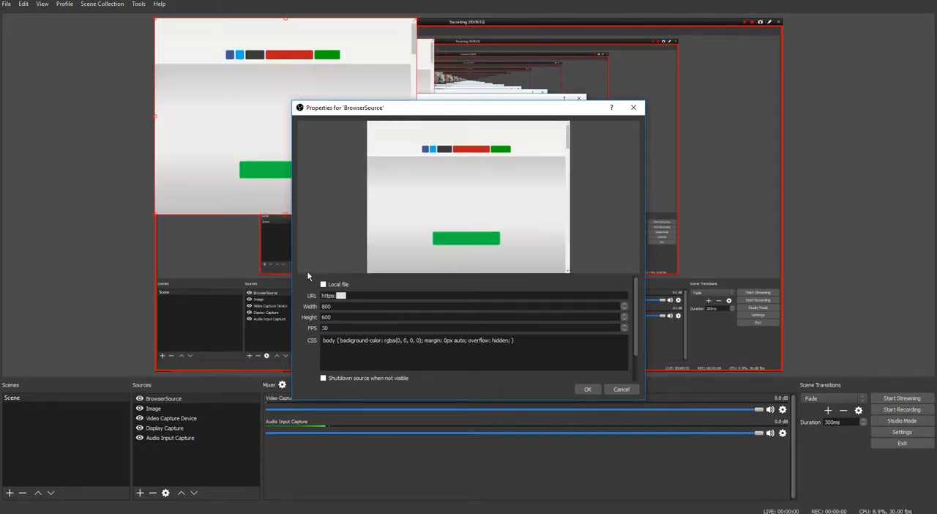
text(//)
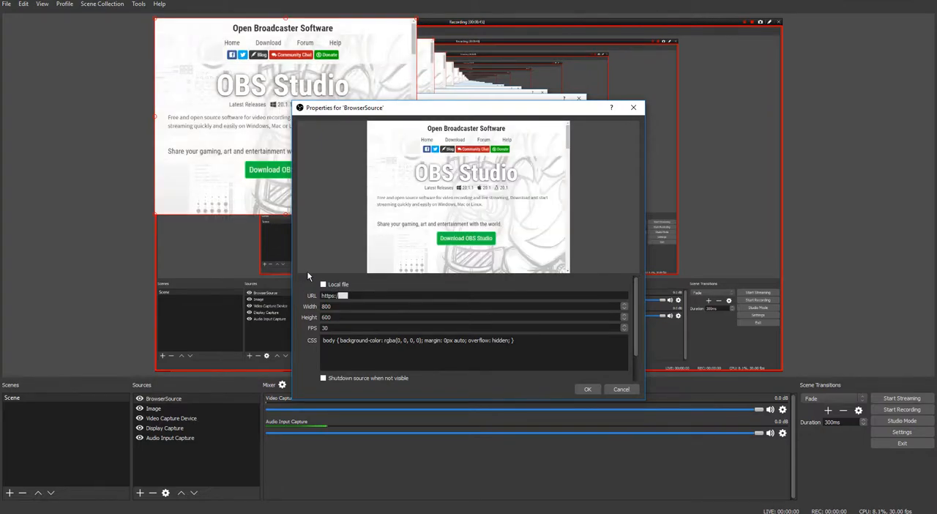
text(www.youtube.com/roughrider360)
click(589, 390)
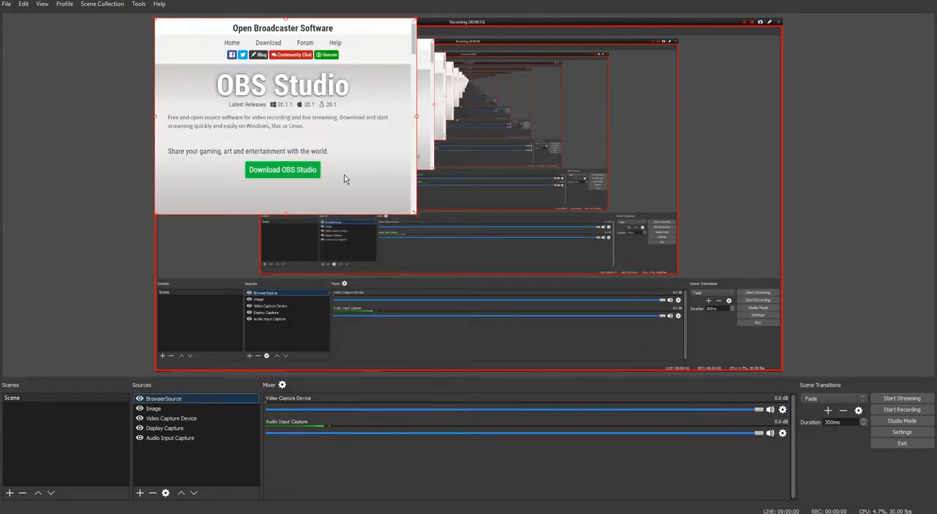
drag(328, 167, 536, 212)
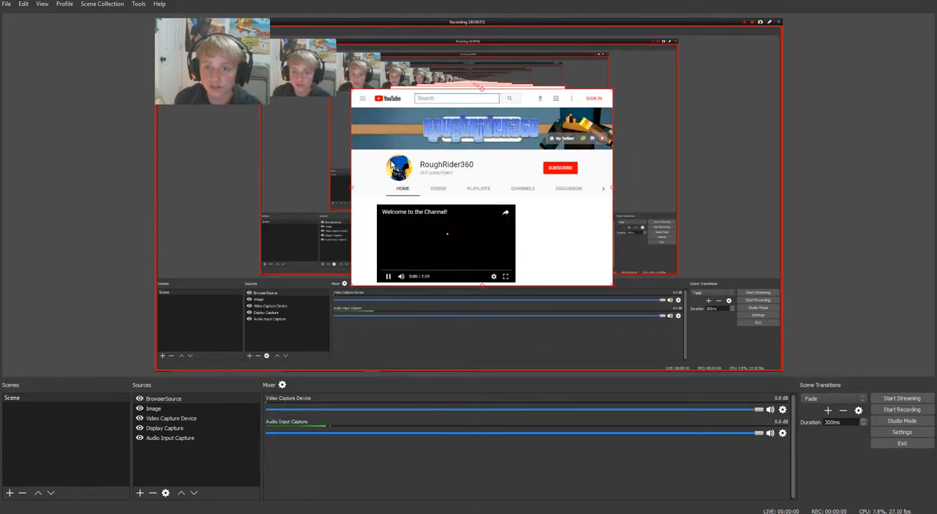
Remove the browser source showing the YouTube channel from the scene and confirm its removal
right_click(423, 219)
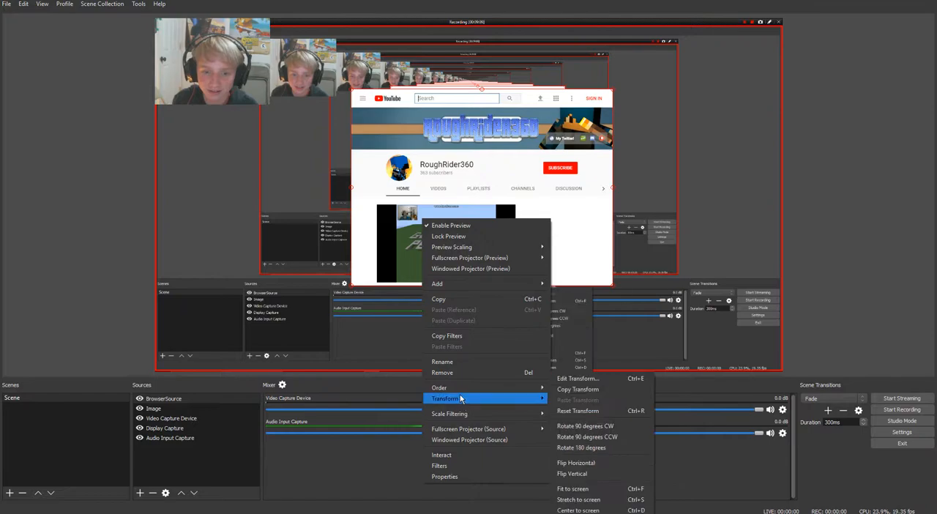
mouse_move(460, 393)
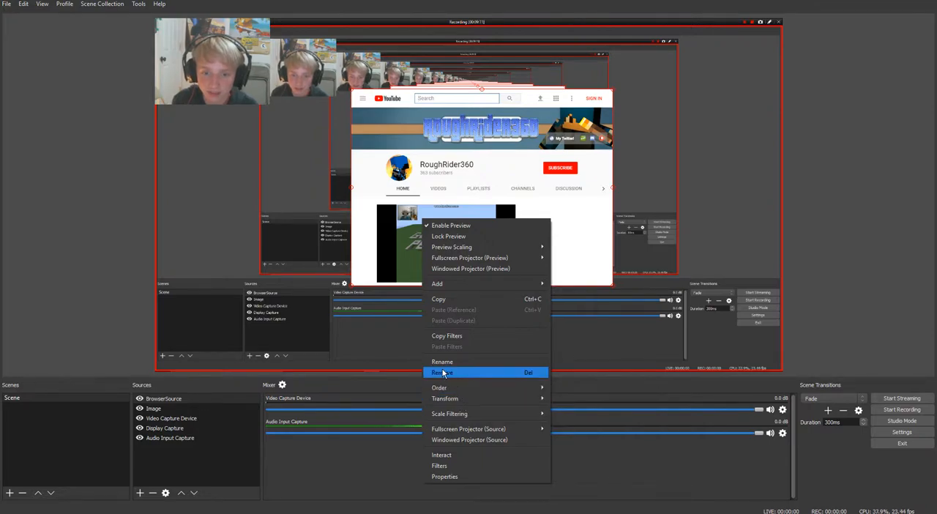
click(446, 373)
click(499, 270)
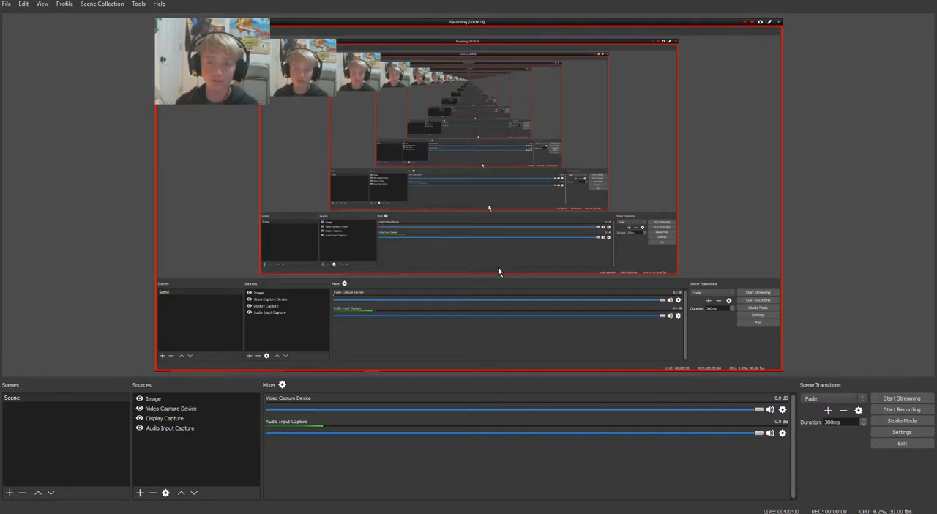
right_click(200, 438)
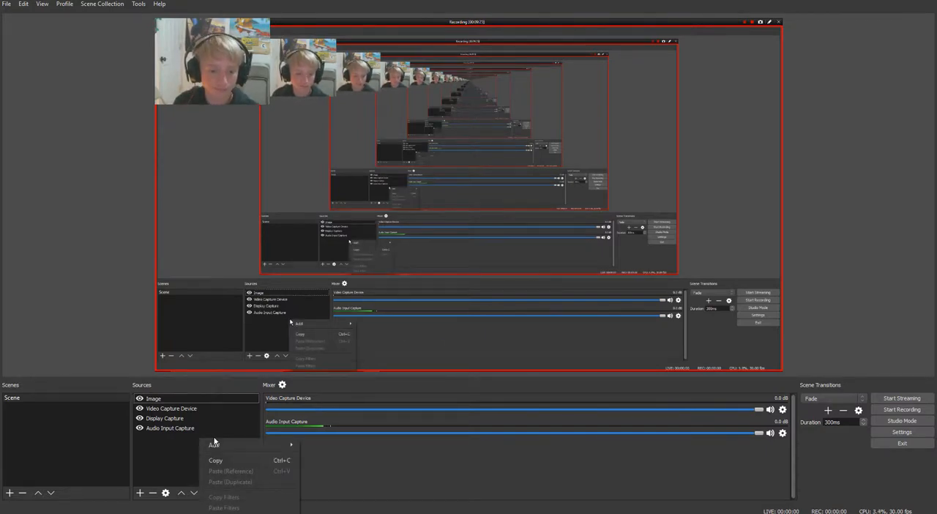
mouse_move(220, 446)
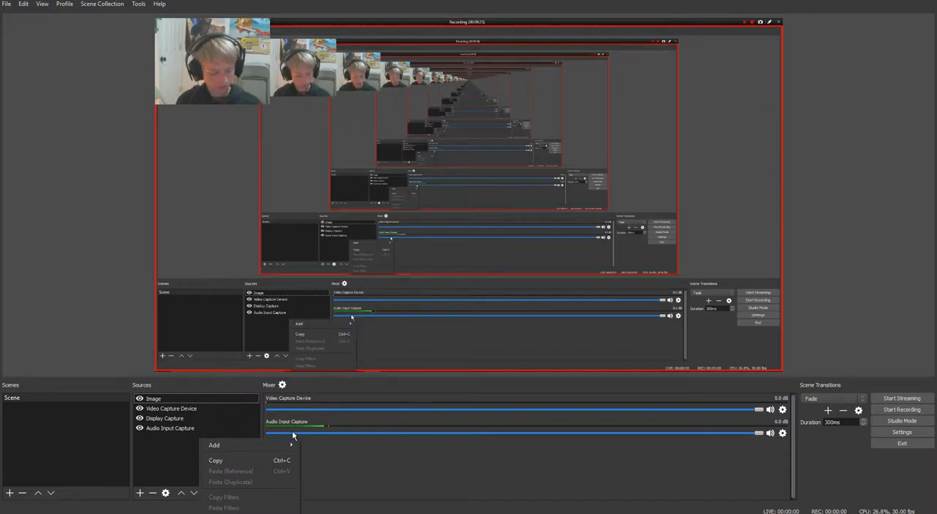
mouse_move(286, 440)
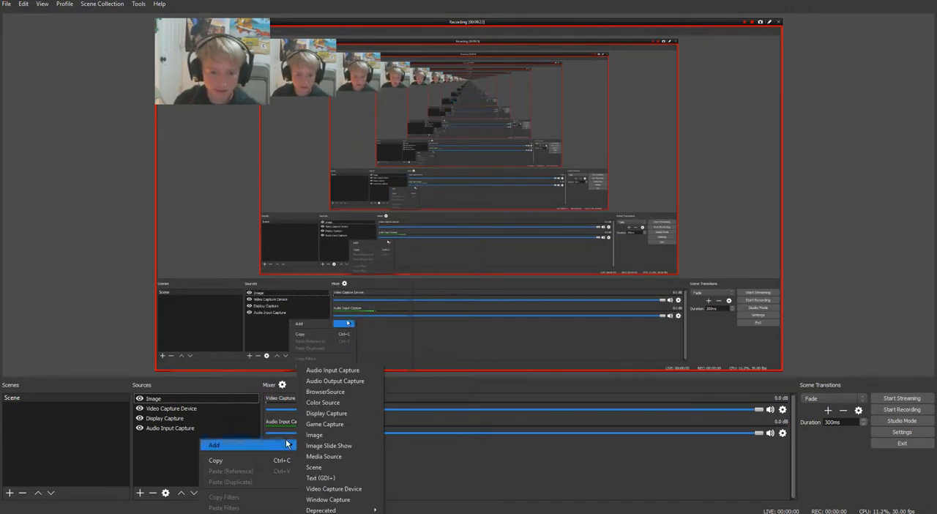
click(339, 399)
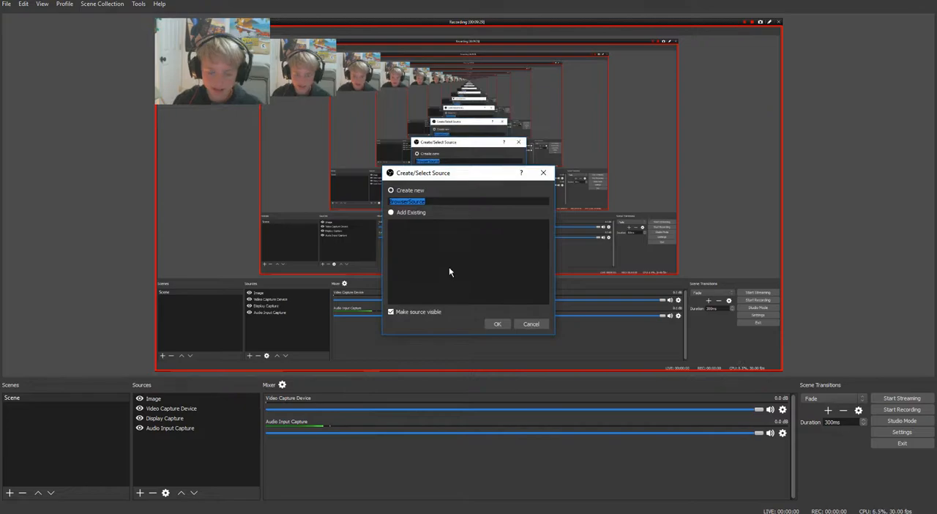
click(497, 324)
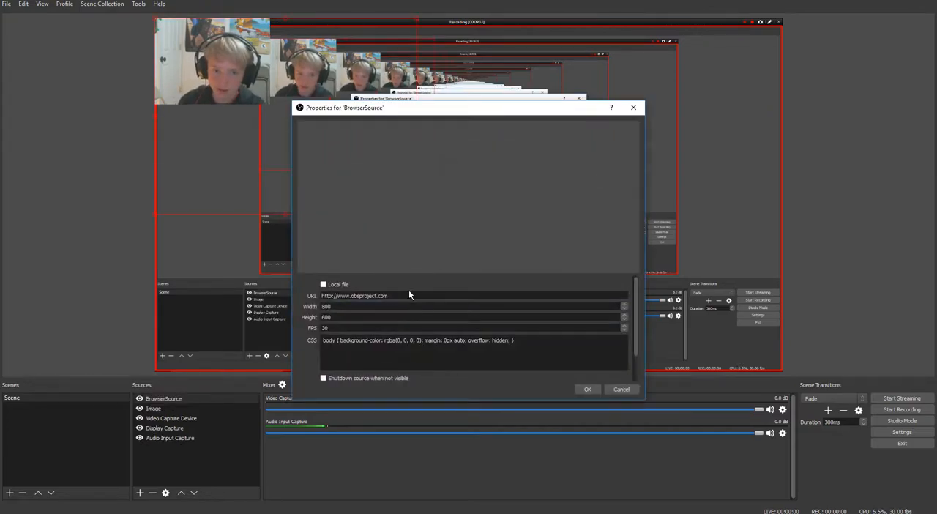
click(390, 297)
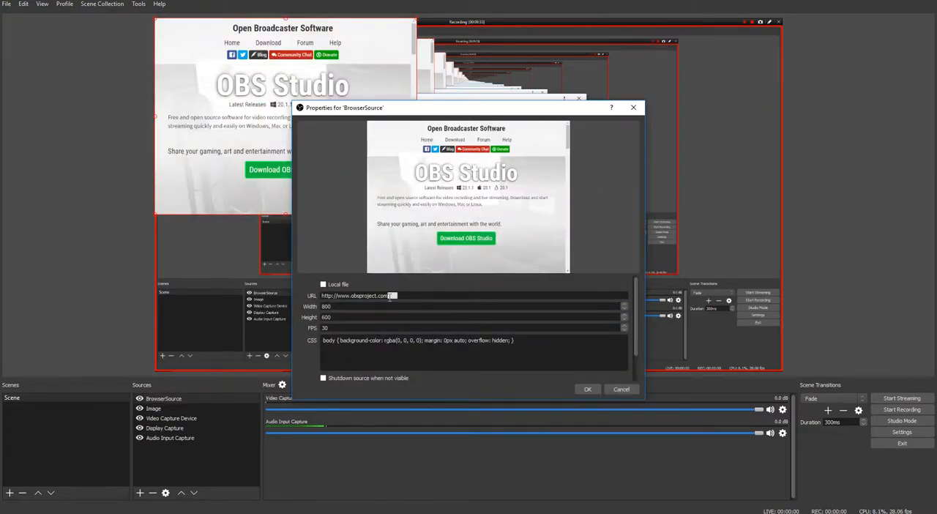
text(/download)
click(587, 389)
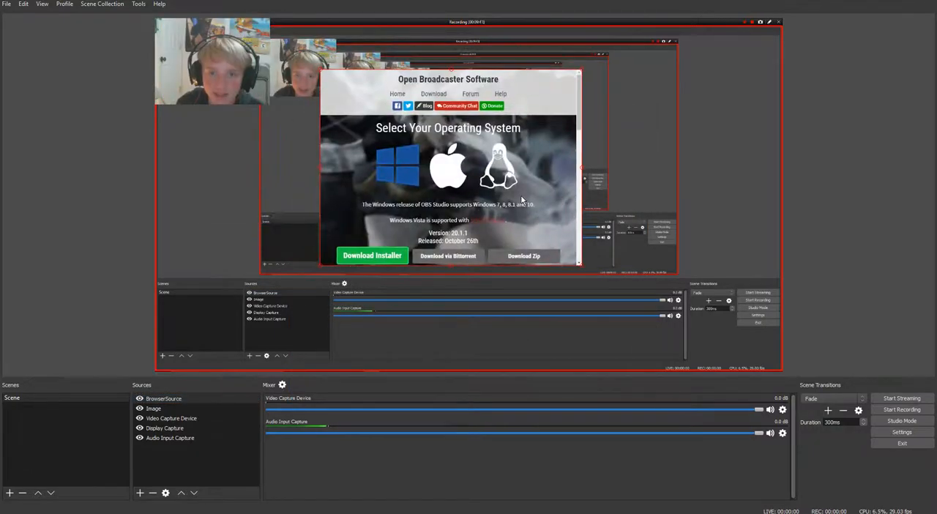
Interact with the browser source, scroll its web page down to the download options, and close the interaction window
right_click(500, 207)
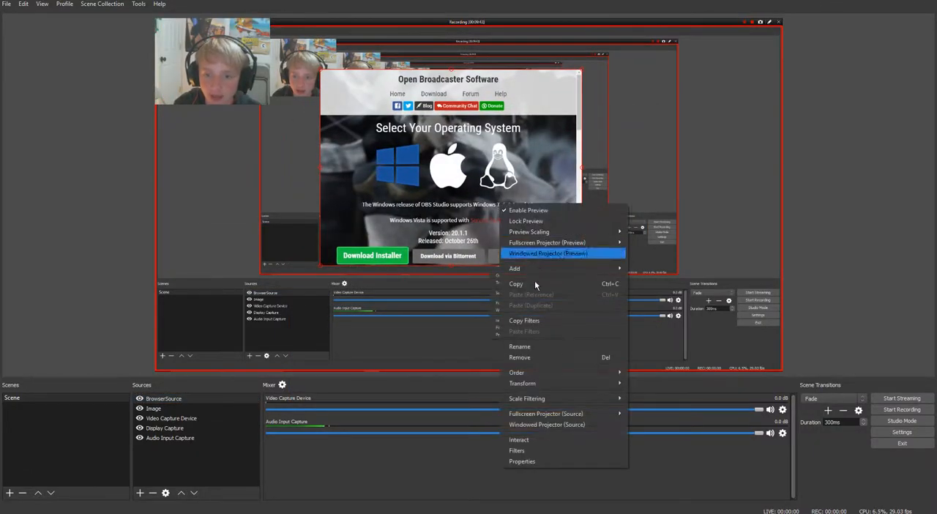
click(534, 439)
scroll(582, 226, down, 2)
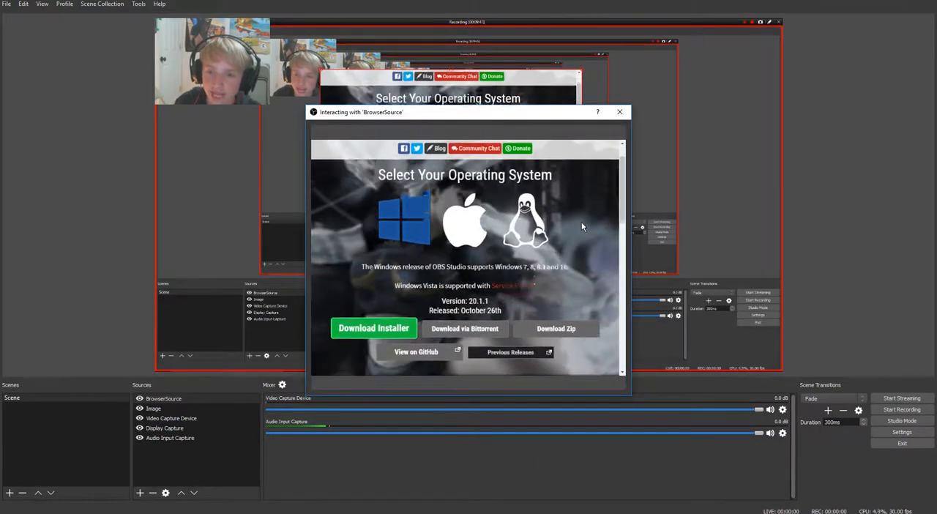
scroll(582, 227, up, 1)
scroll(581, 222, down, 2)
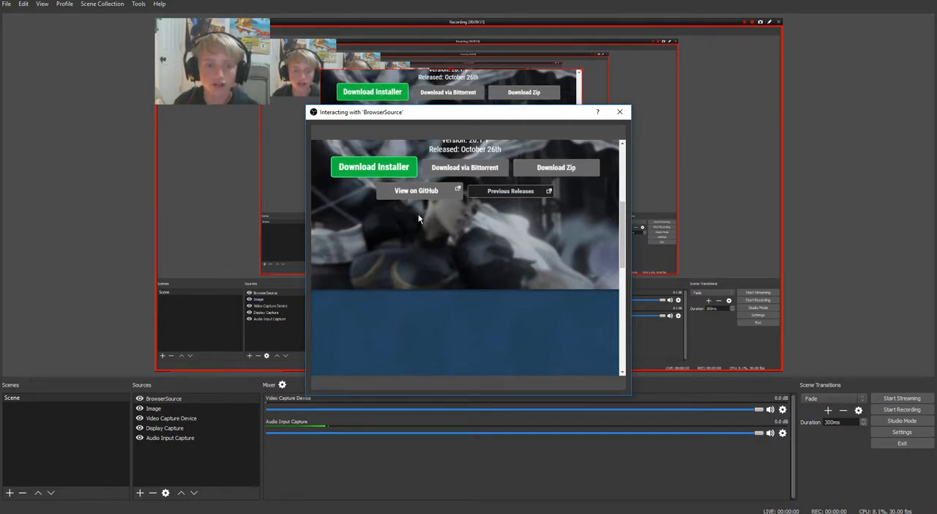
scroll(440, 255, up, 1)
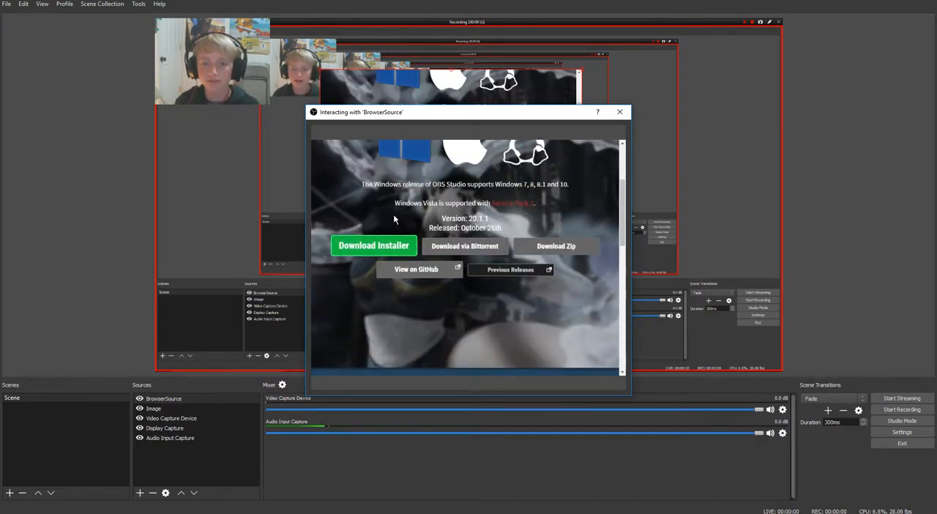
click(619, 111)
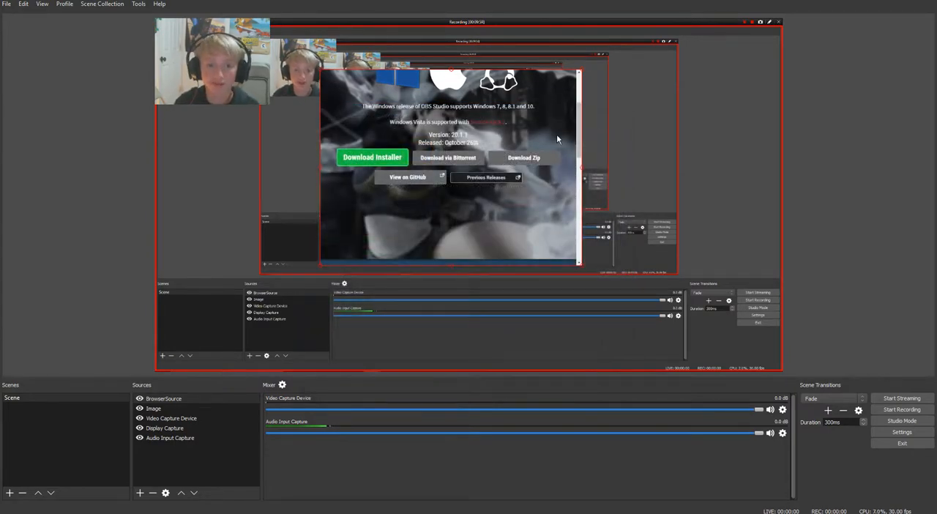
Add a Crop/Pad effect filter to BrowserSource, keeping the default filter name
right_click(525, 174)
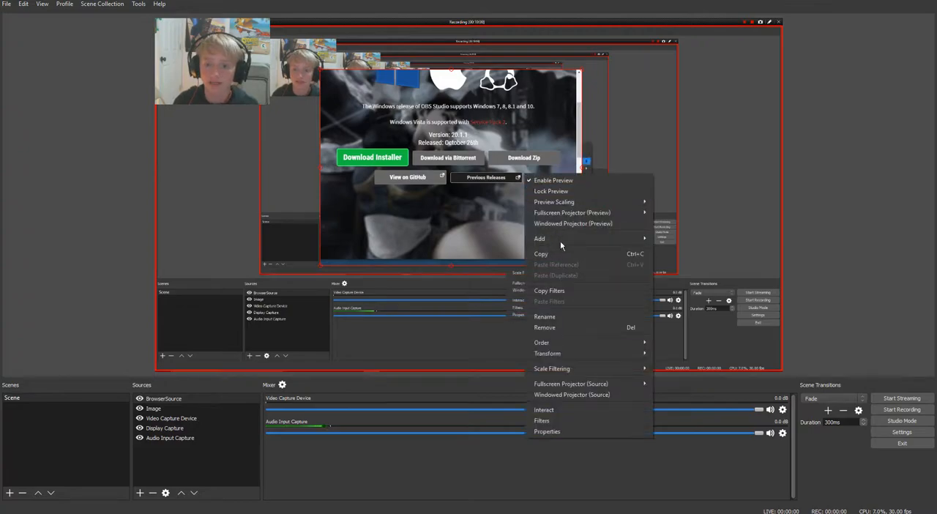
click(567, 420)
right_click(323, 260)
mouse_move(352, 263)
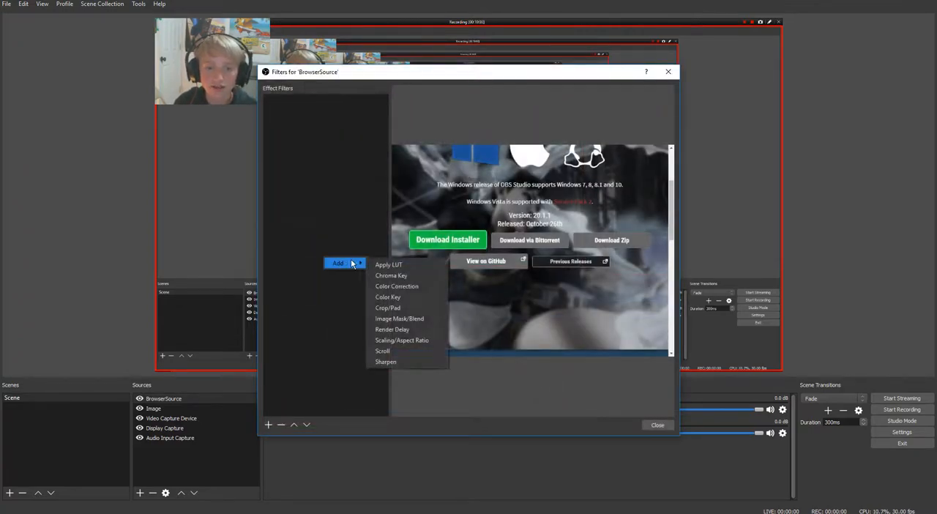
click(416, 305)
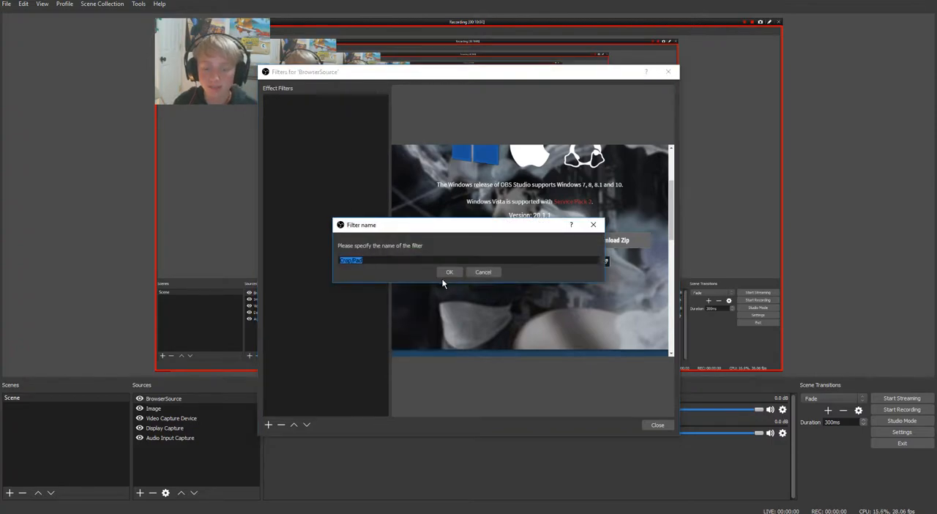
click(447, 273)
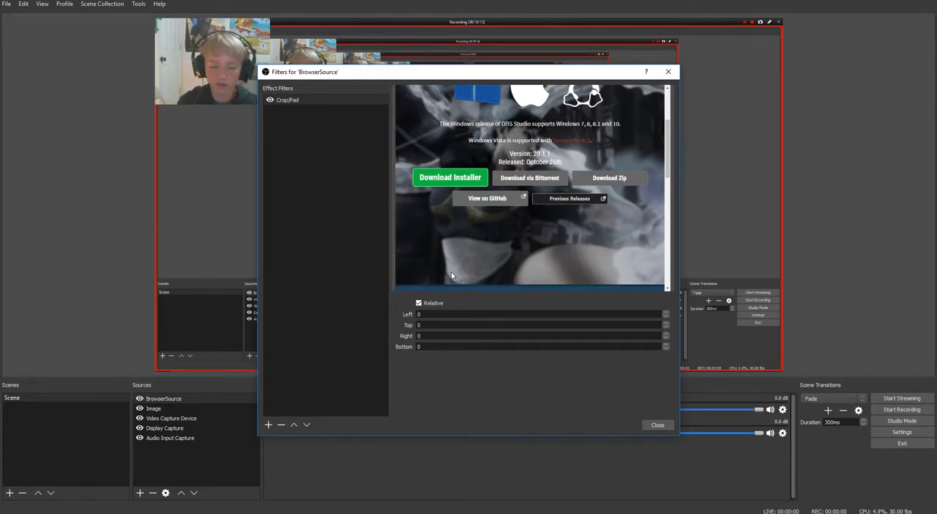
Set the left crop of BrowserSource's Crop/Pad filter to 45
text(50)
key(BackSpace)
key(BackSpace)
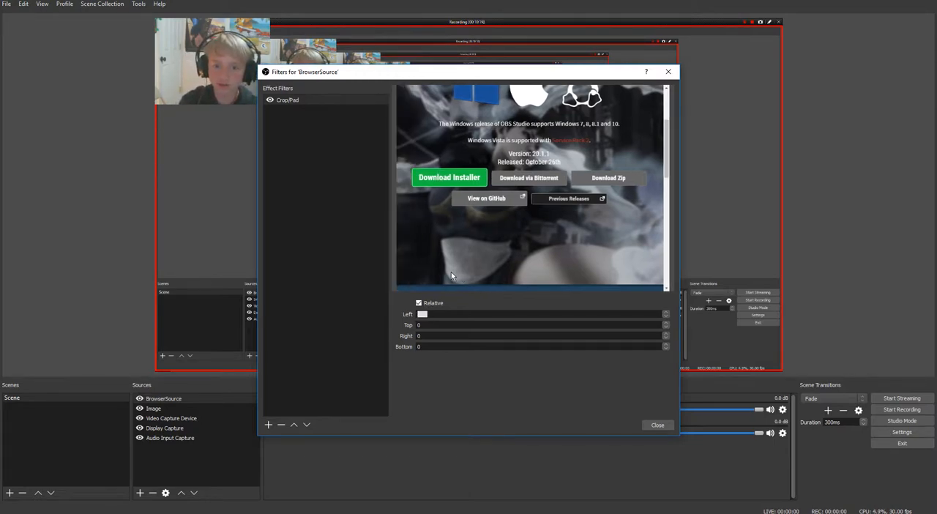
text(40)
key(BackSpace)
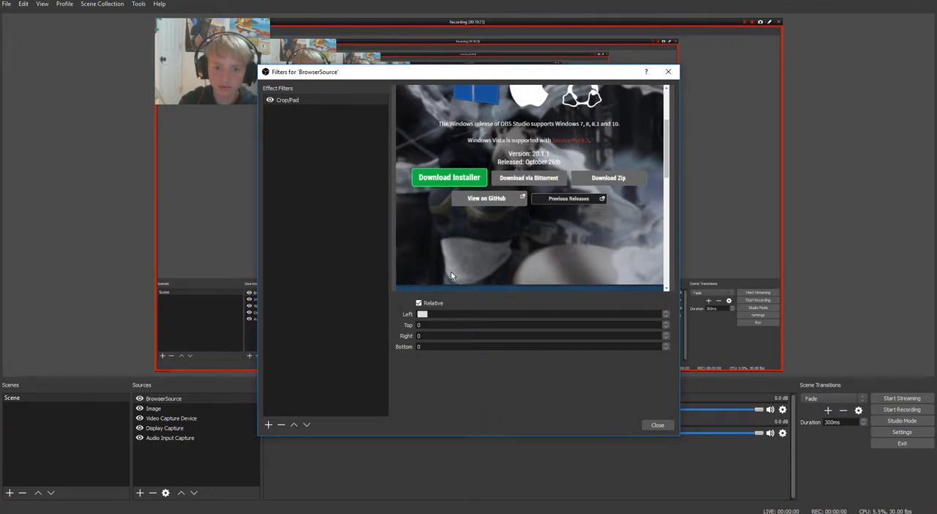
text(5)
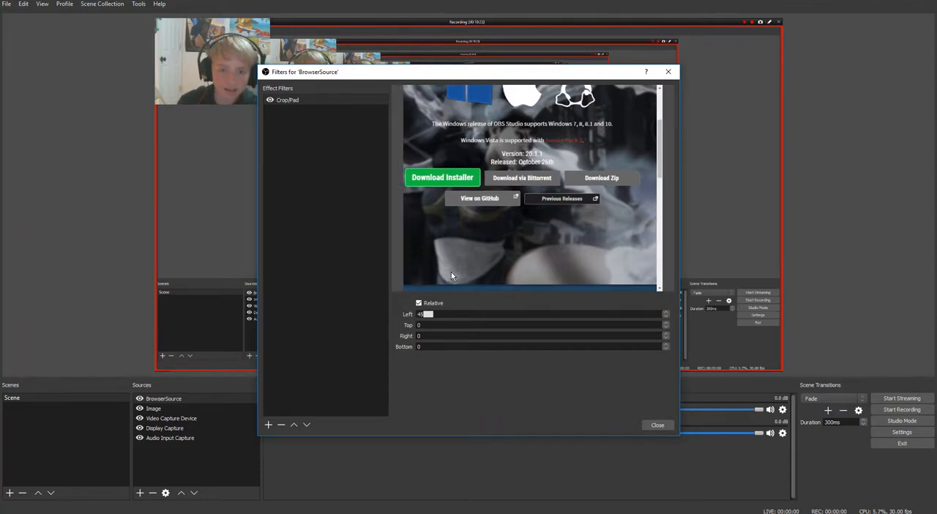
key(Tab)
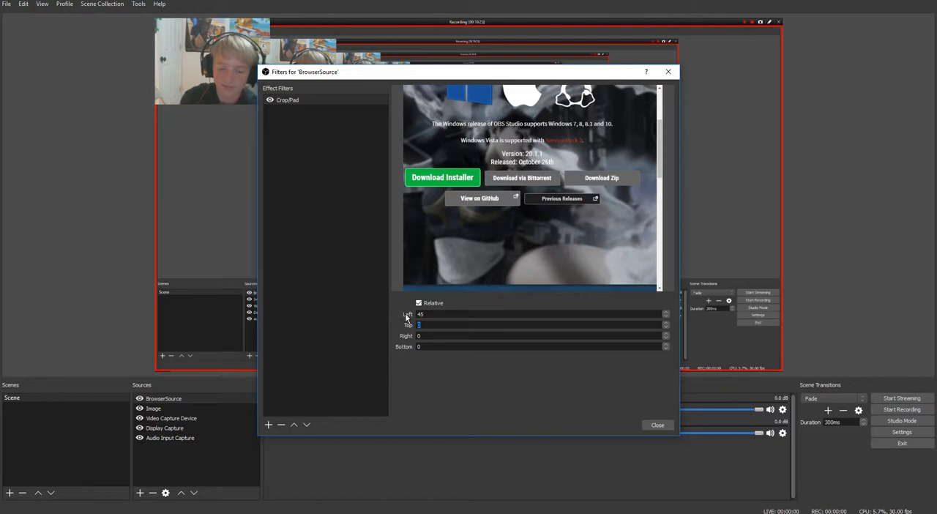
Adjust the top crop of the Crop/Pad filter to 235 so the page is cut off just above the Download Installer button
text(400)
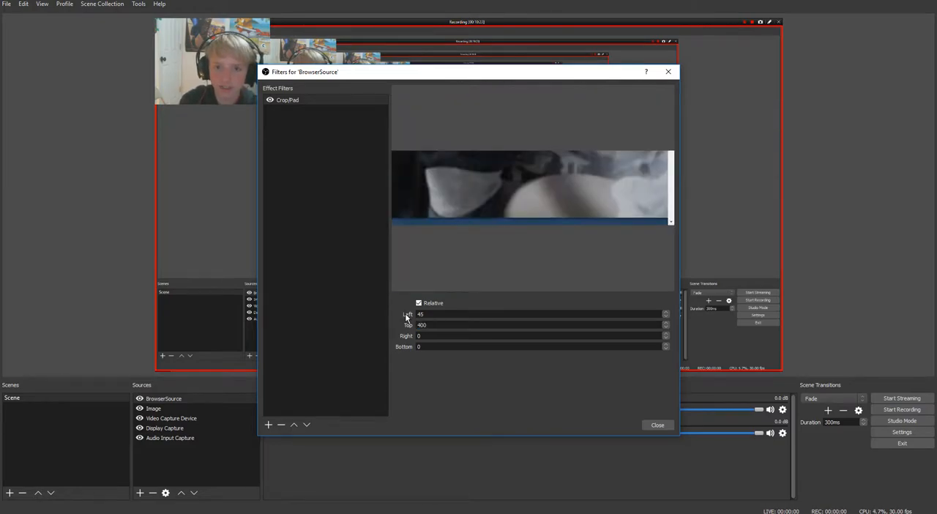
key(BackSpace)
key(BackSpace)
text(300)
key(BackSpace)
key(BackSpace)
key(BackSpace)
text(20)
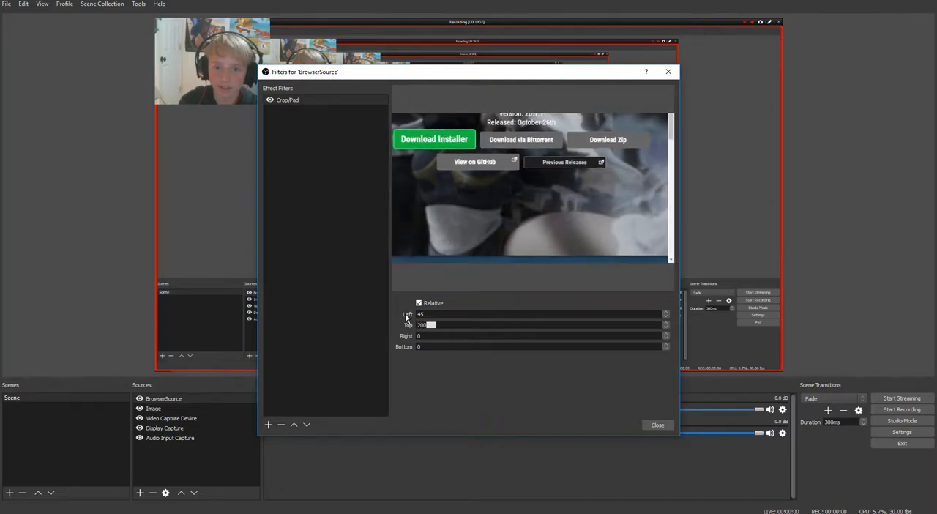
text(0)
key(BackSpace)
key(BackSpace)
text(30)
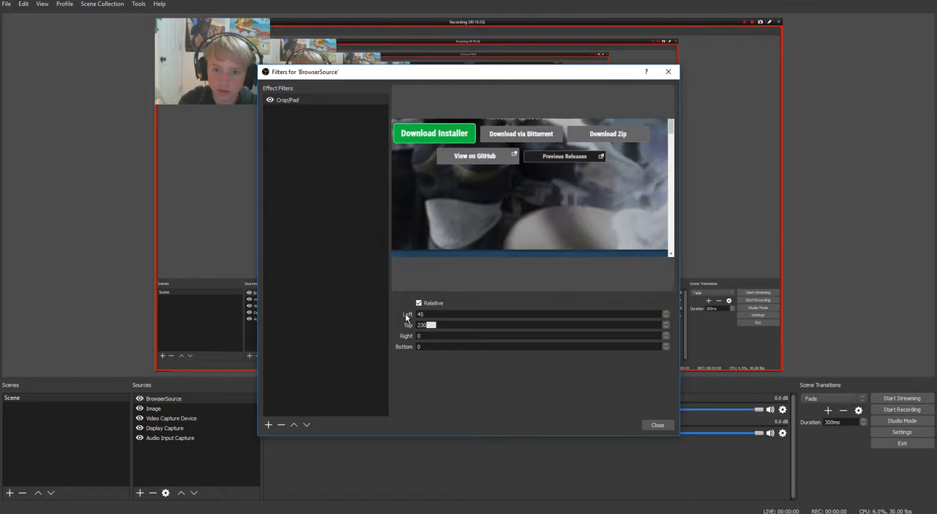
key(BackSpace)
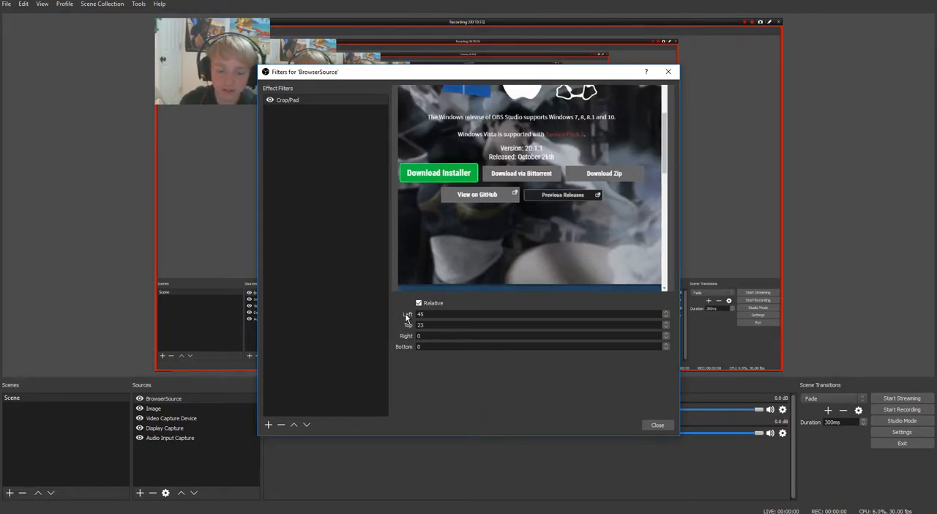
text(5)
key(Tab)
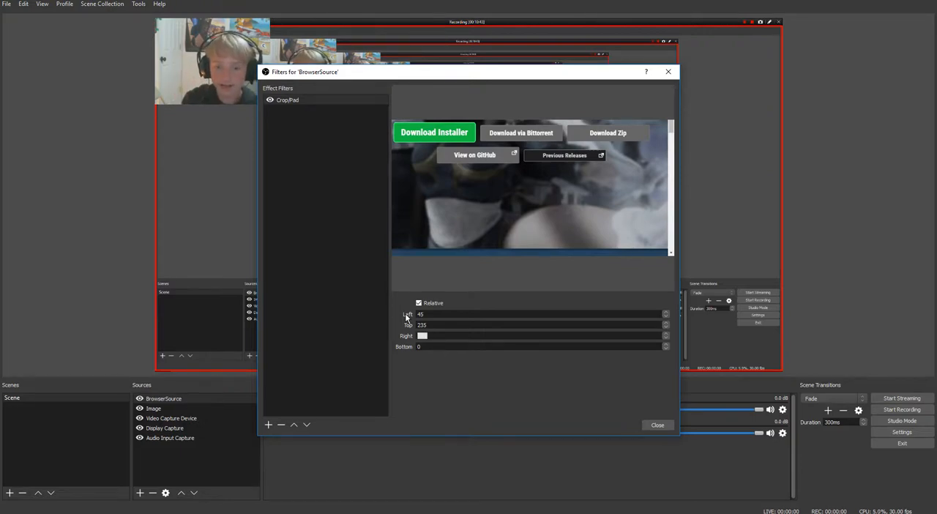
Adjust the right crop of the Crop/Pad filter to 525 so the page is cut off just past the Download Installer button
text(4300)
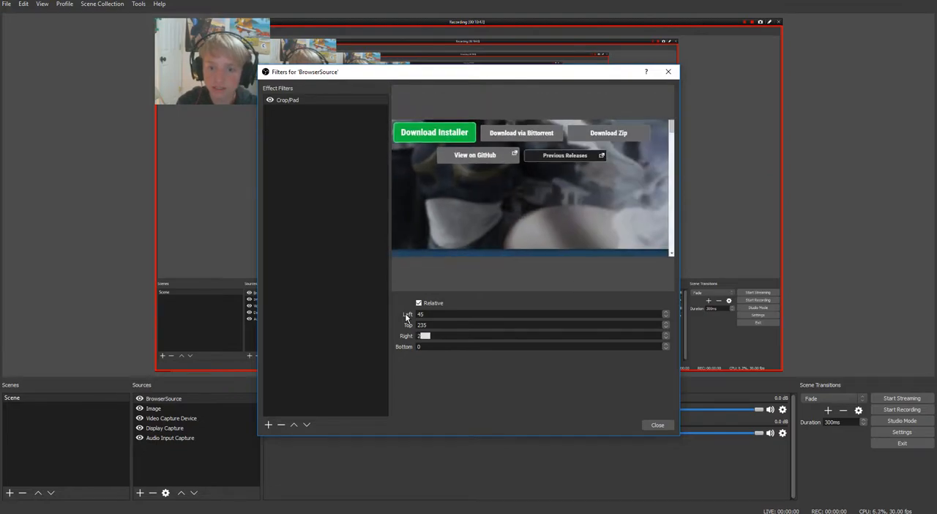
key(BackSpace)
key(BackSpace)
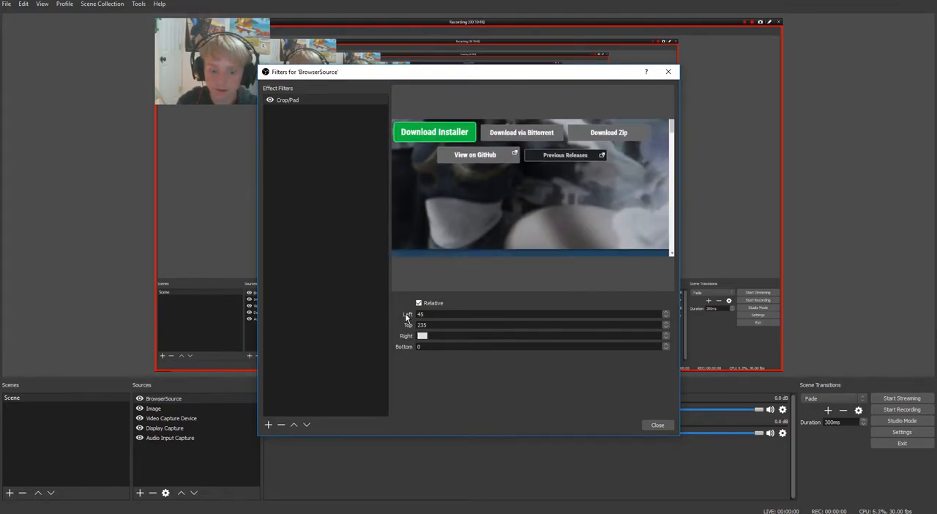
text(400)
key(BackSpace)
key(BackSpace)
key(BackSpace)
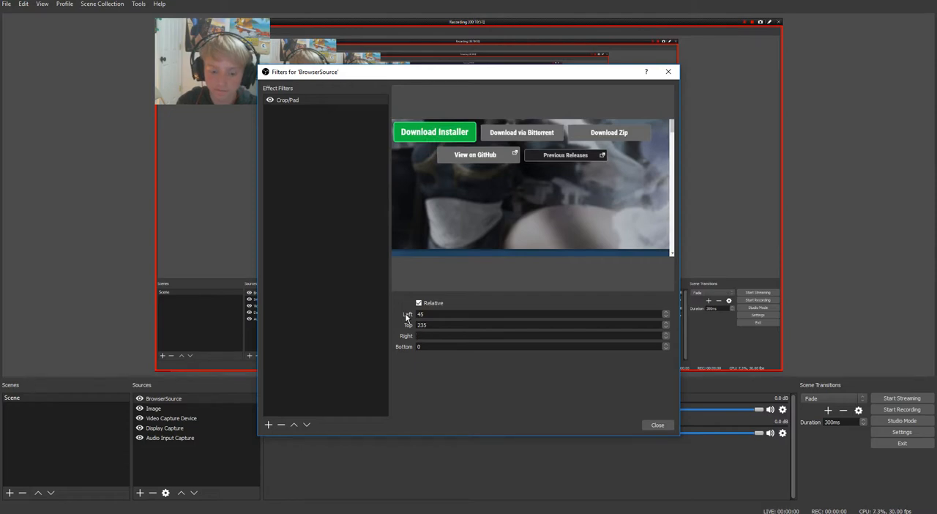
text(450)
key(BackSpace)
key(BackSpace)
key(BackSpace)
text(500)
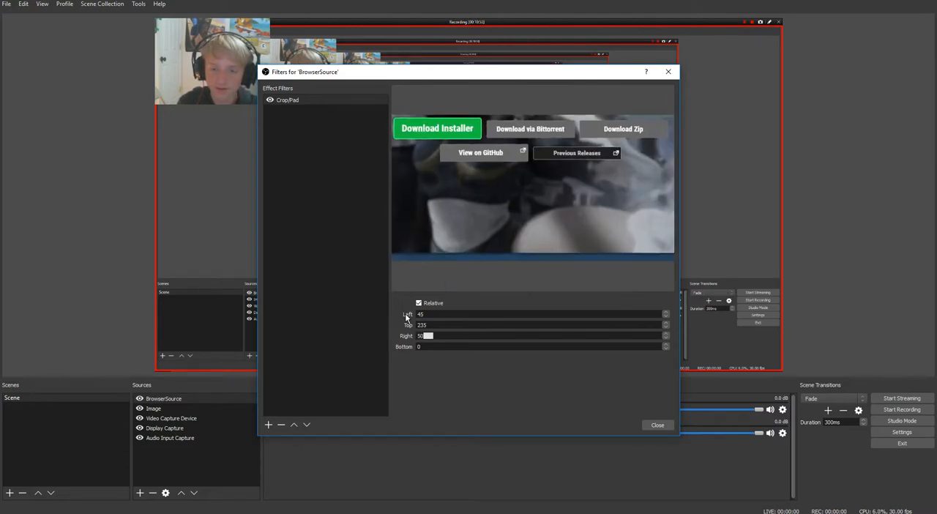
key(BackSpace)
key(BackSpace)
key(BackSpace)
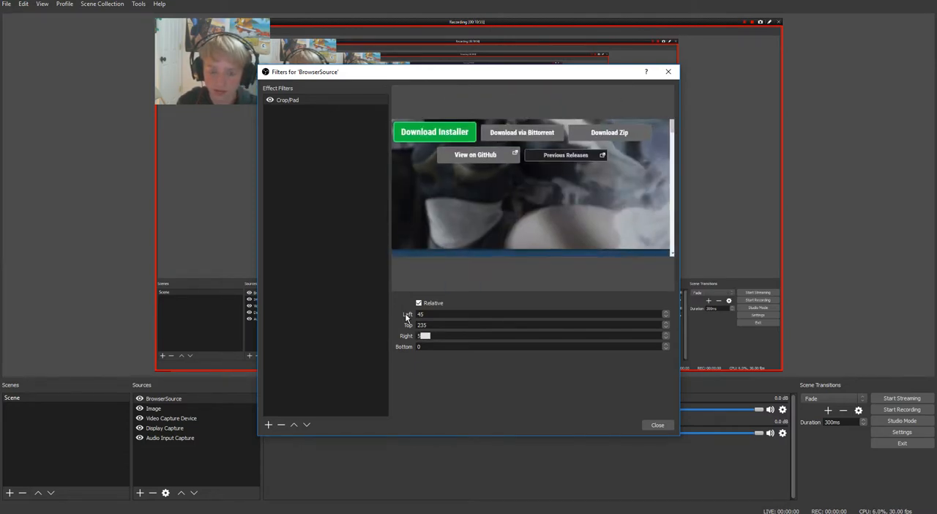
text(5)
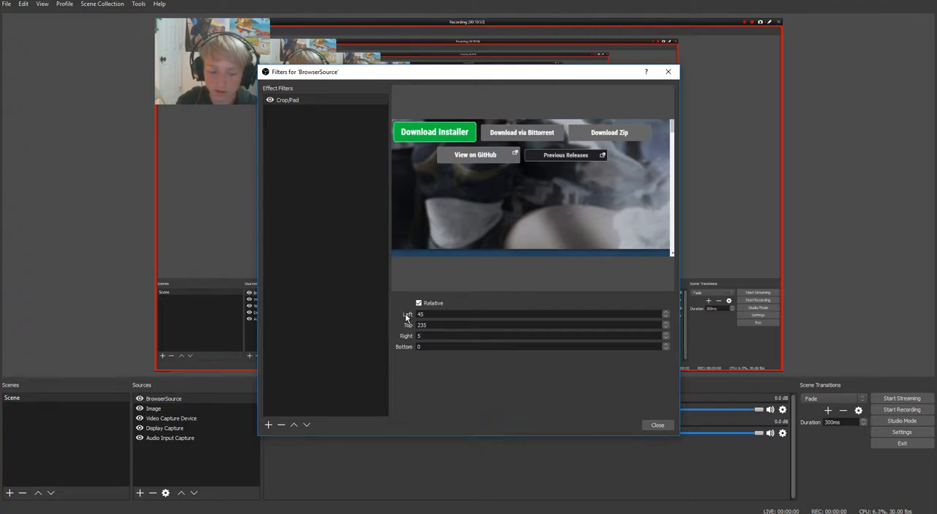
text(35)
key(BackSpace)
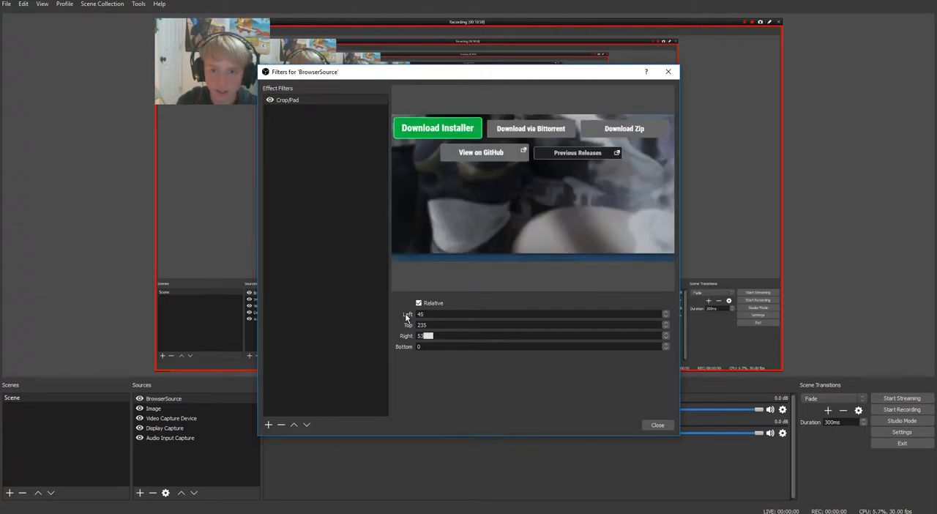
text(0)
key(BackSpace)
key(BackSpace)
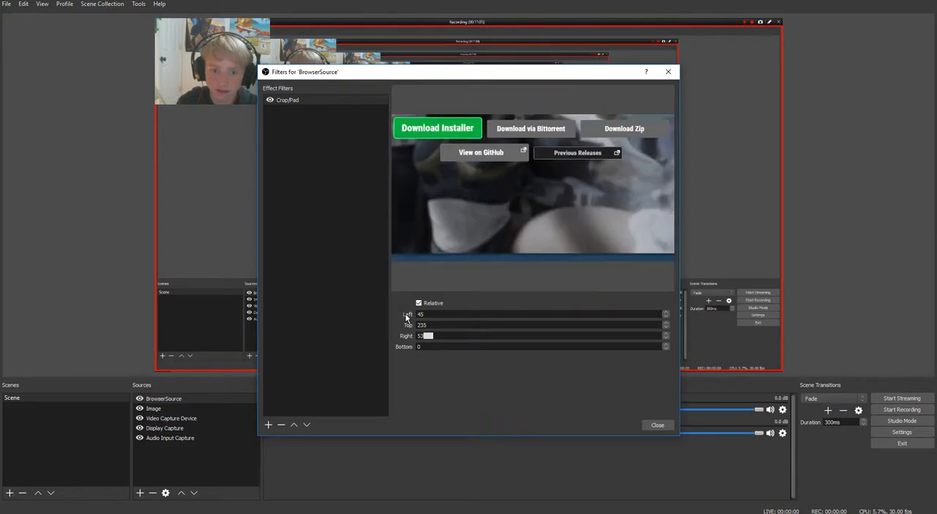
text(25)
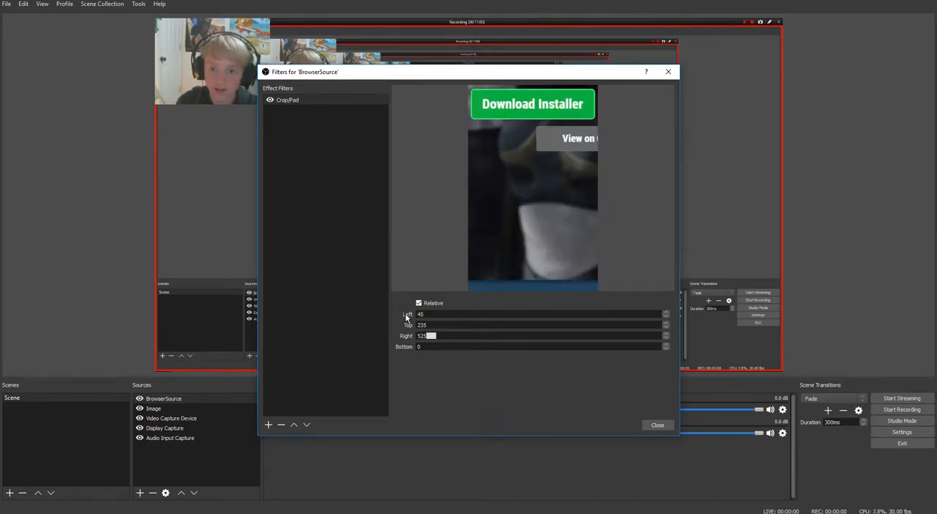
text(10)
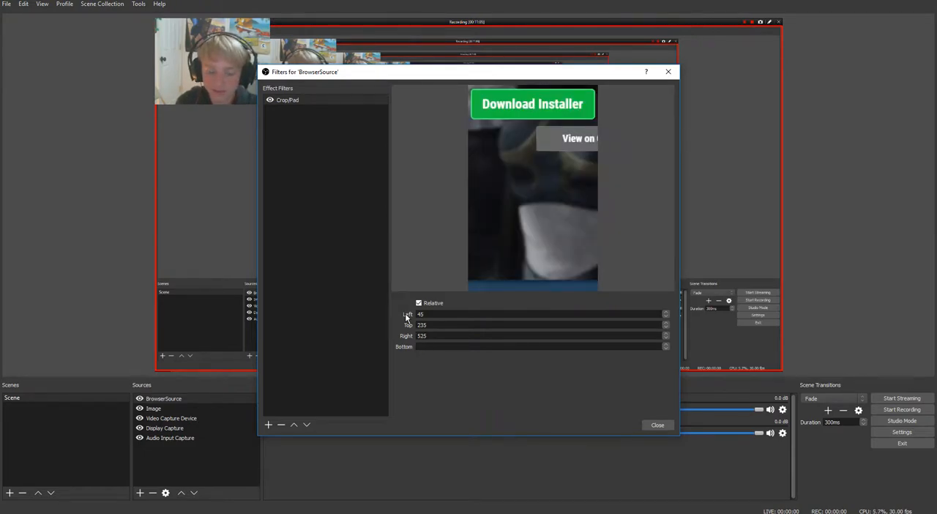
text(0)
Set the bottom crop of the Crop/Pad filter to 295, leaving only the Download Installer button in the cropped area
key(BackSpace)
key(BackSpace)
key(BackSpace)
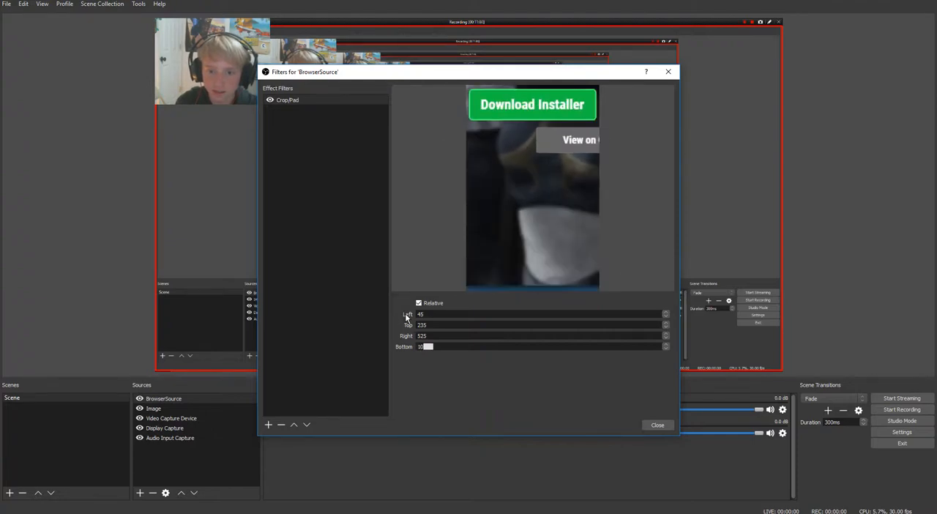
text(300)
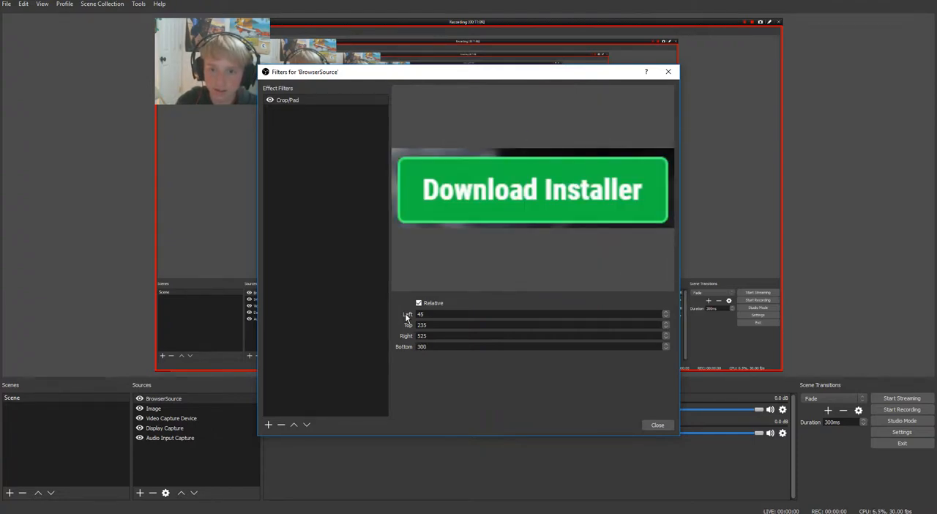
text(295)
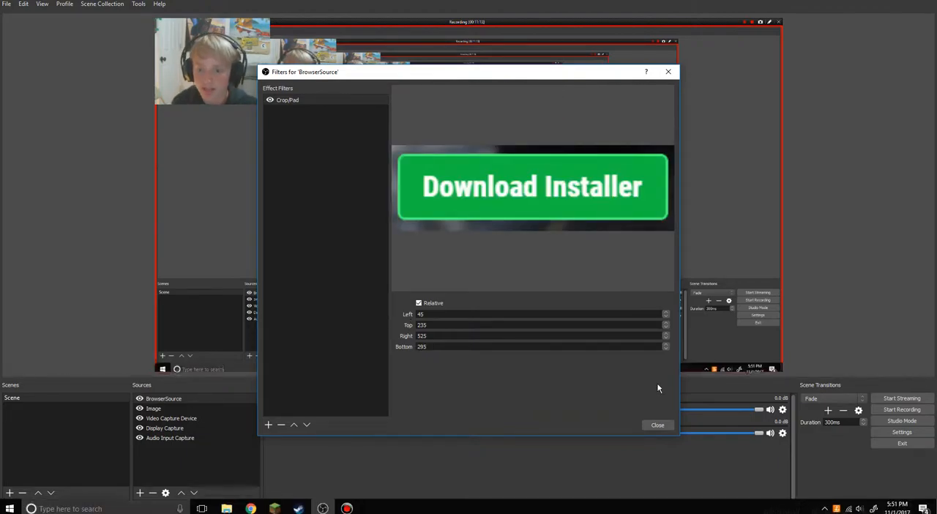
Close the filters and move the cropped BrowserSource to the upper middle of the preview canvas, clear of the webcam image
click(658, 424)
drag(376, 90, 466, 331)
drag(408, 315, 492, 62)
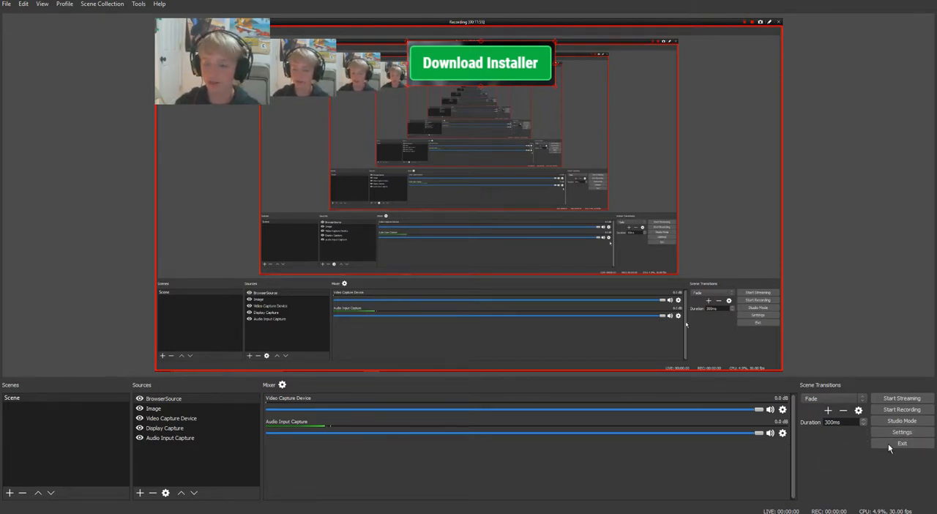
Open the program settings and examine the General, Stream and Output settings, including the recording path
click(927, 435)
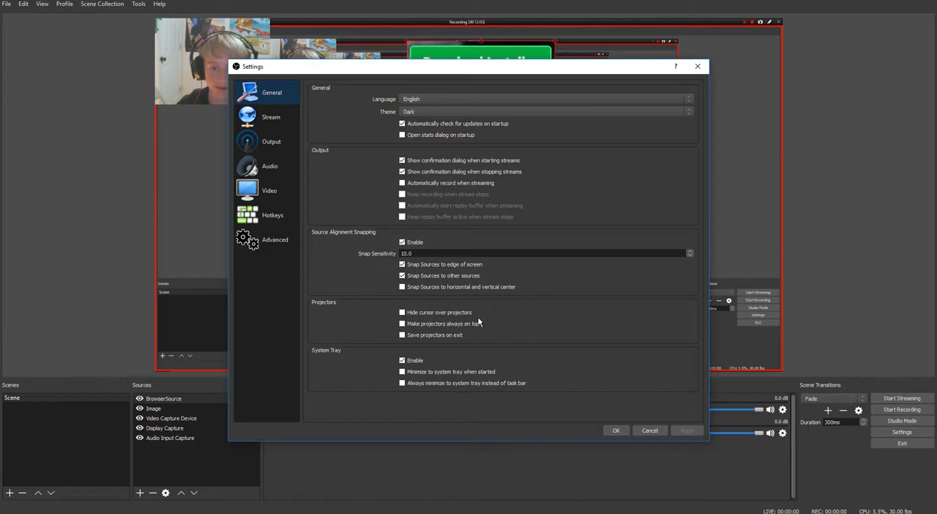
click(254, 118)
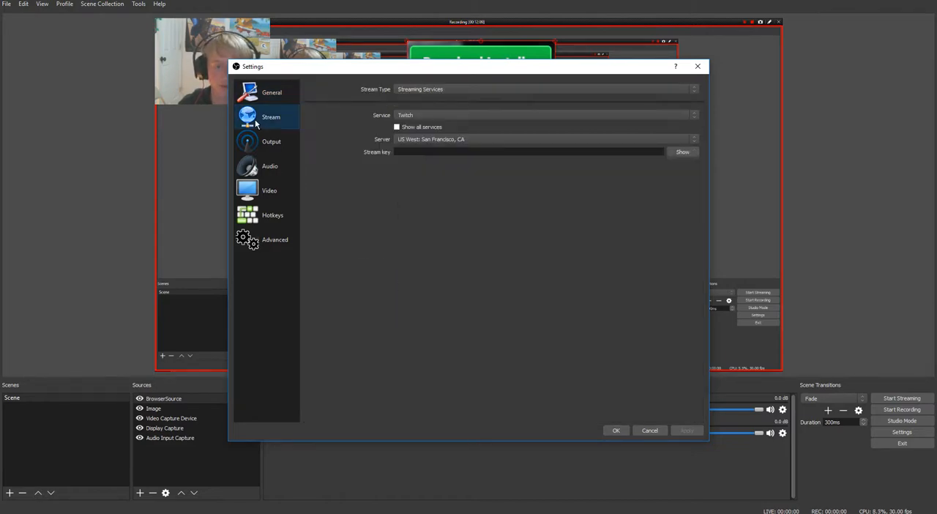
click(246, 146)
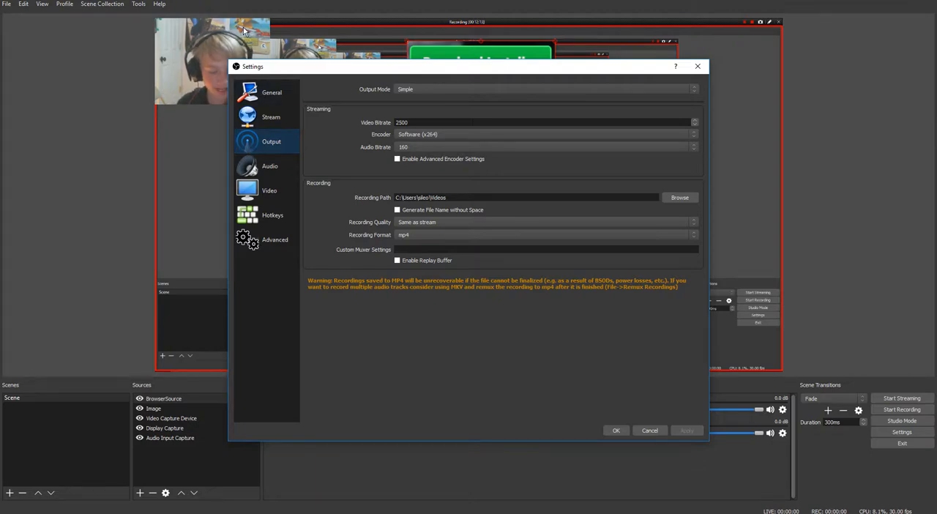
drag(461, 198, 309, 195)
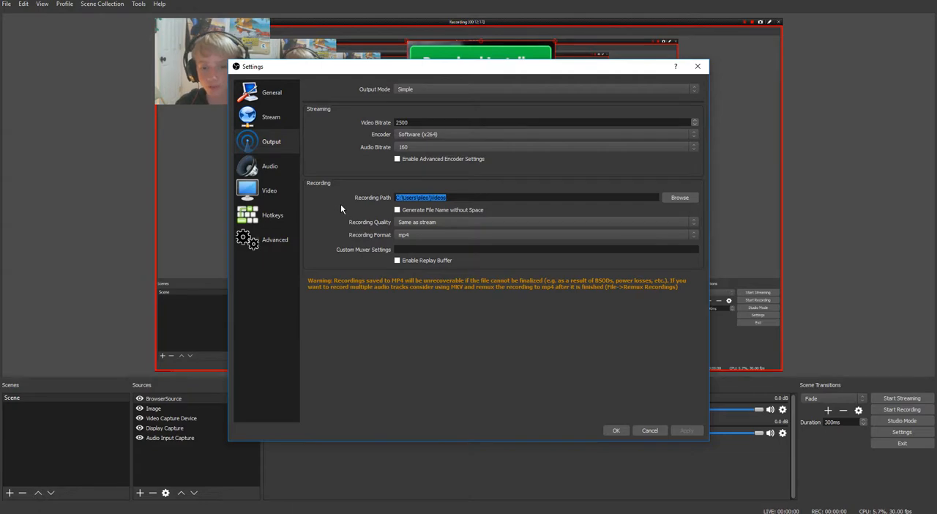
click(399, 196)
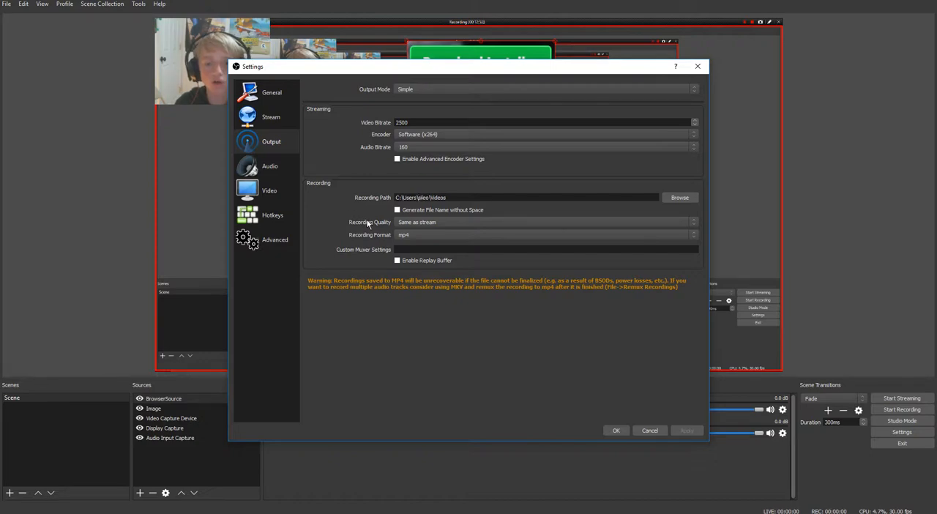
Examine the available recording quality and recording format options in the Output settings without changing them
click(427, 223)
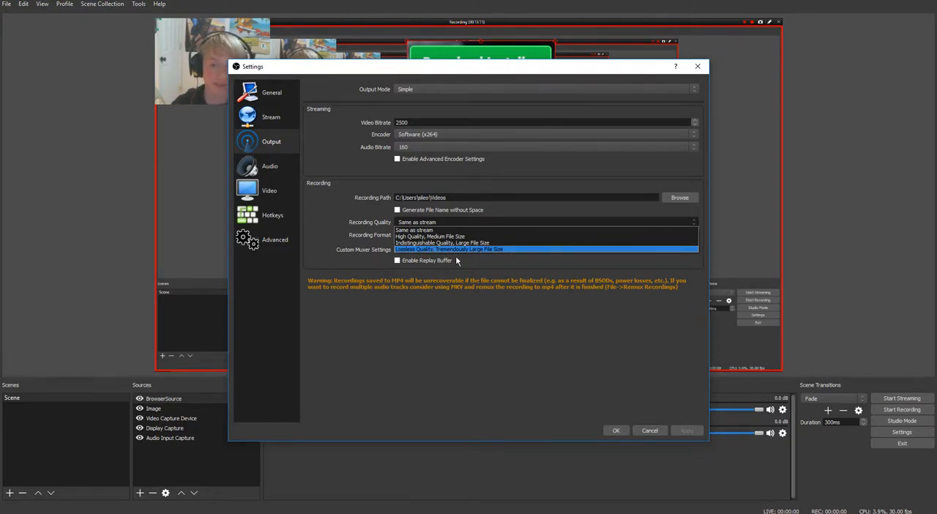
click(458, 257)
click(433, 231)
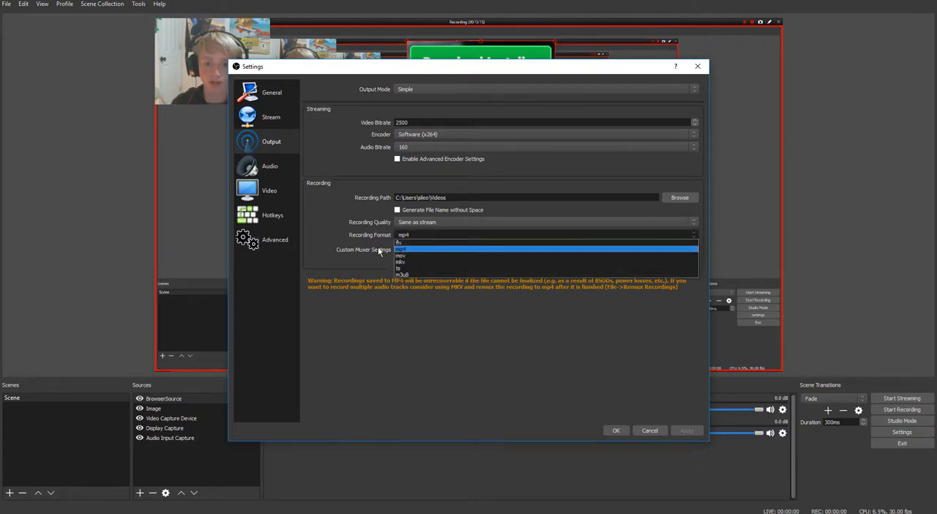
click(378, 246)
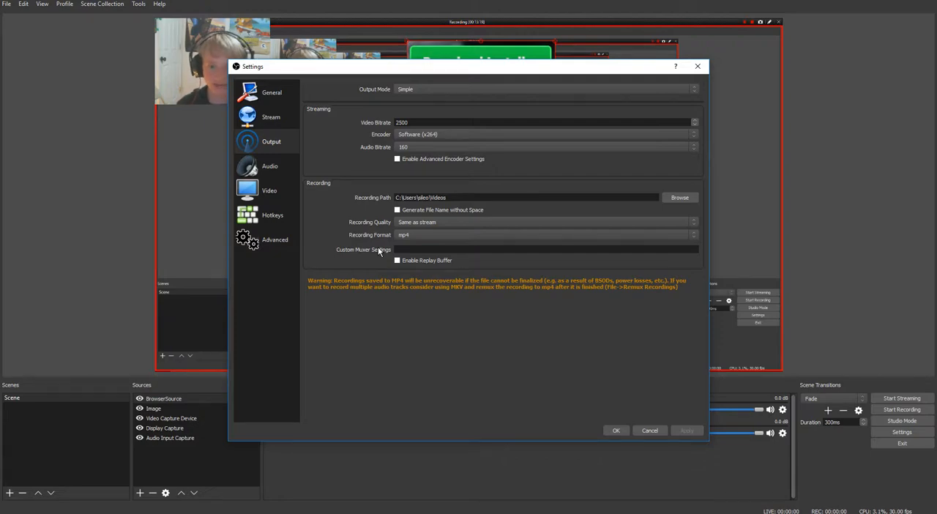
click(414, 235)
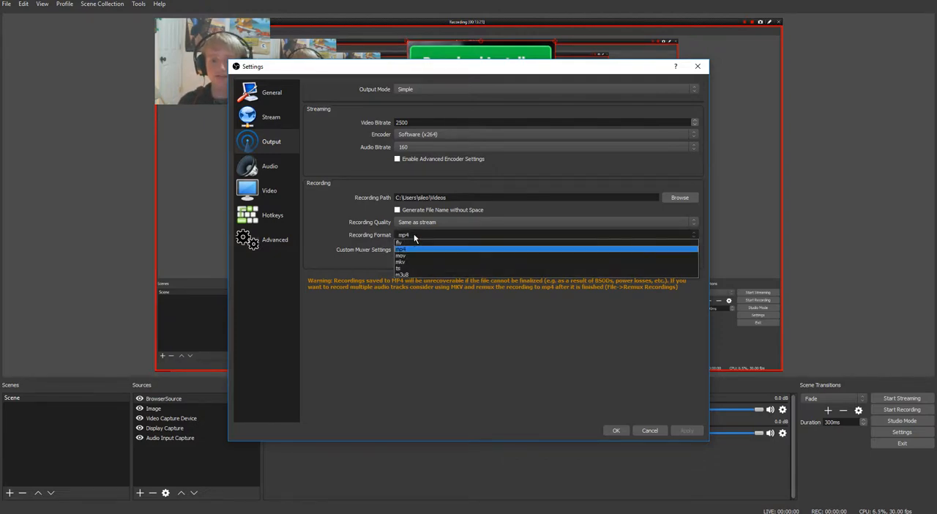
click(413, 234)
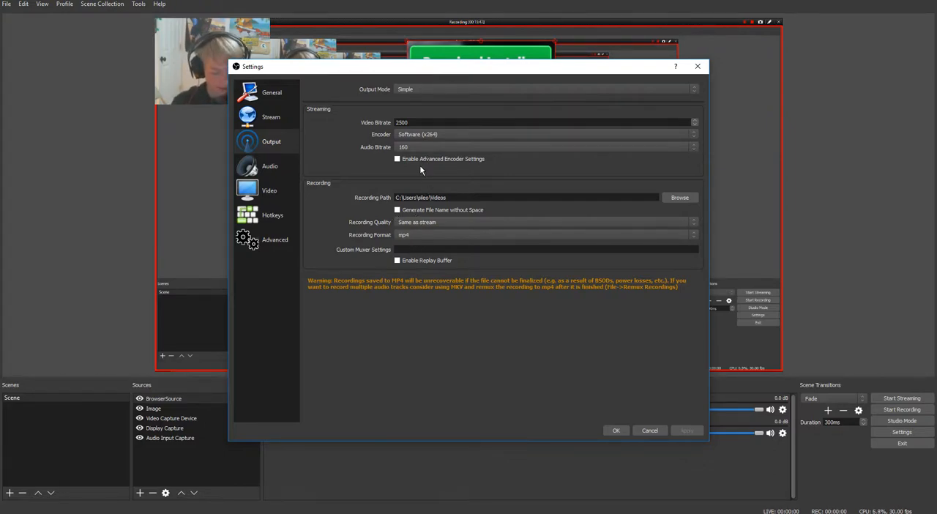
Examine the Audio settings and the choices for the desktop audio device
click(285, 159)
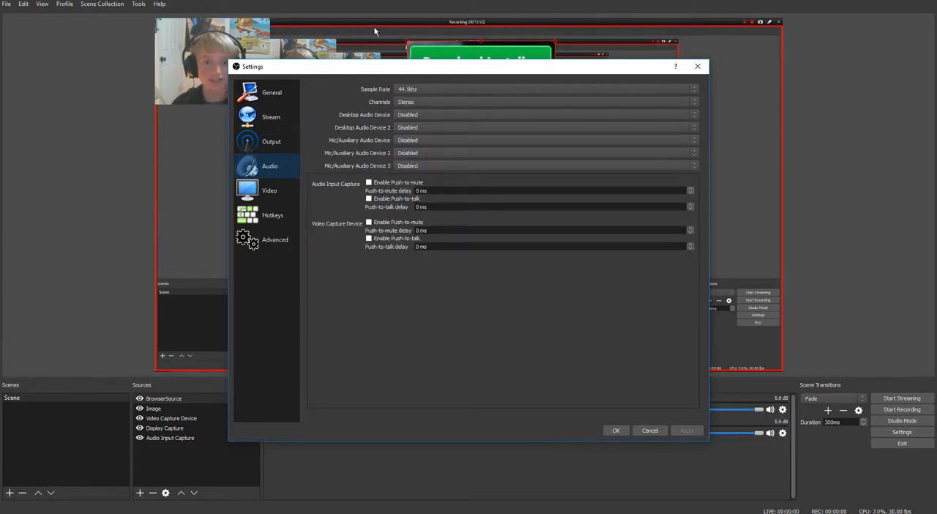
click(405, 114)
click(397, 114)
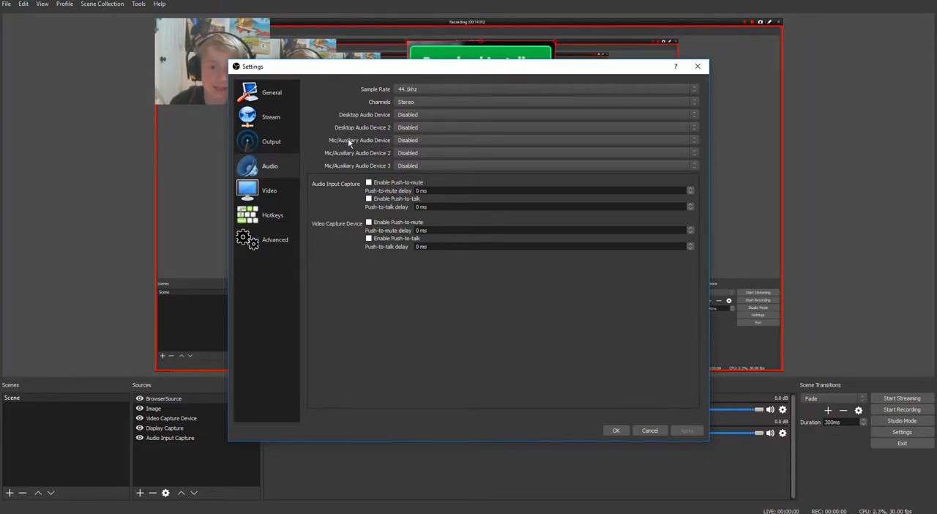
Examine the choices for the first Mic/Auxiliary Audio Device without changing the selection
click(408, 142)
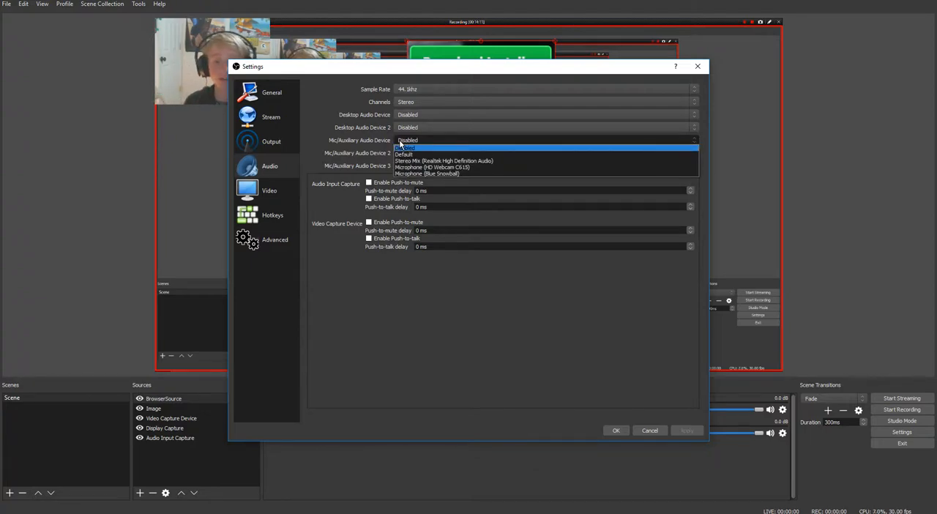
click(389, 144)
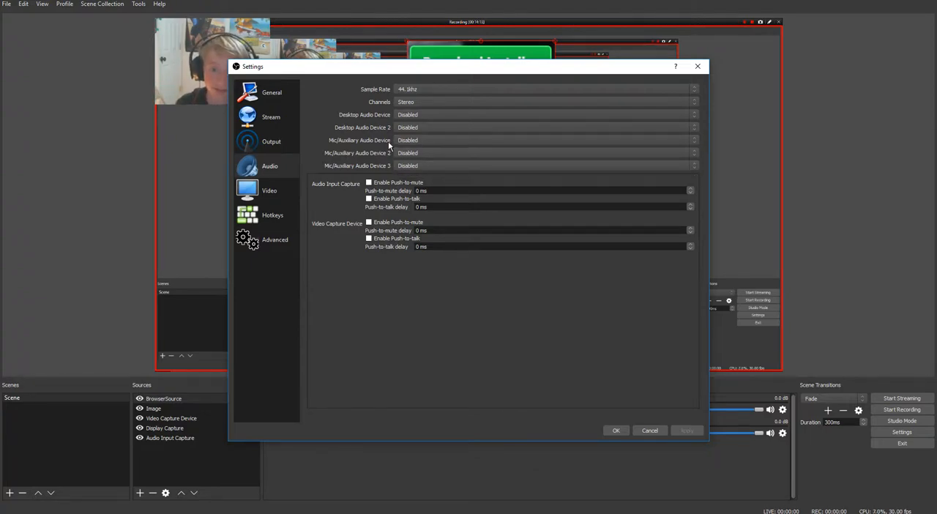
click(412, 145)
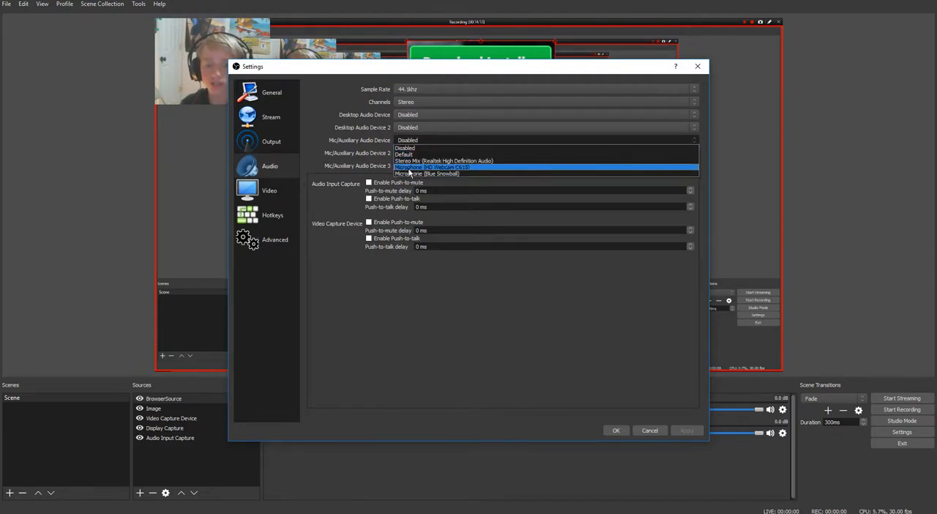
click(361, 154)
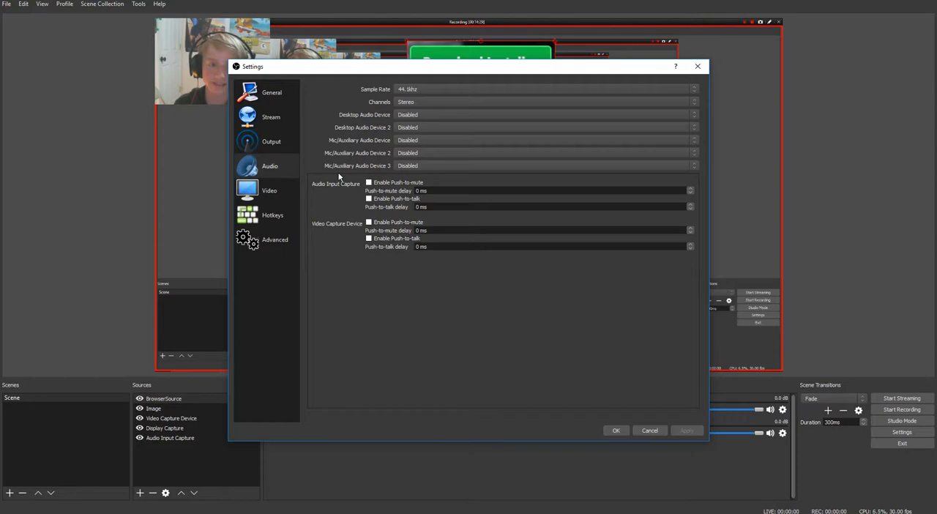
Examine the Stream settings, including the available stream types, services and servers, and close the settings without changing them
click(272, 127)
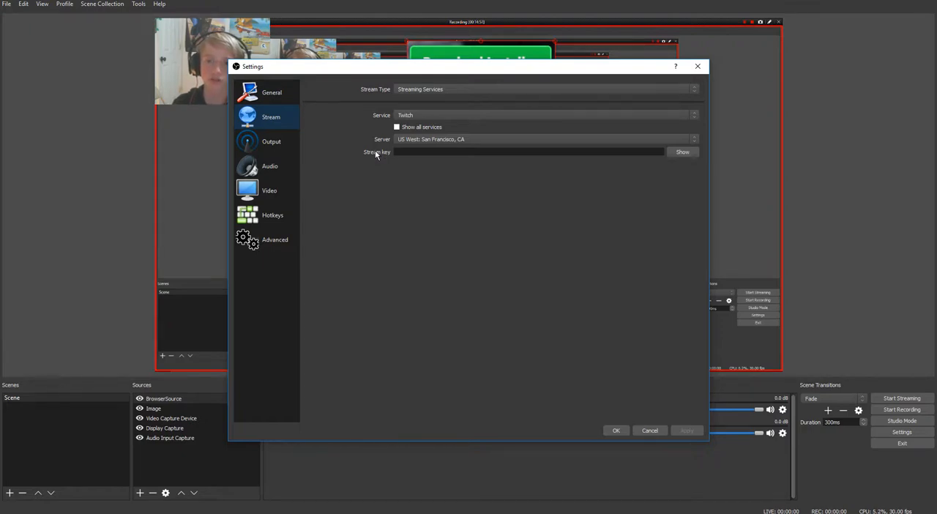
click(402, 92)
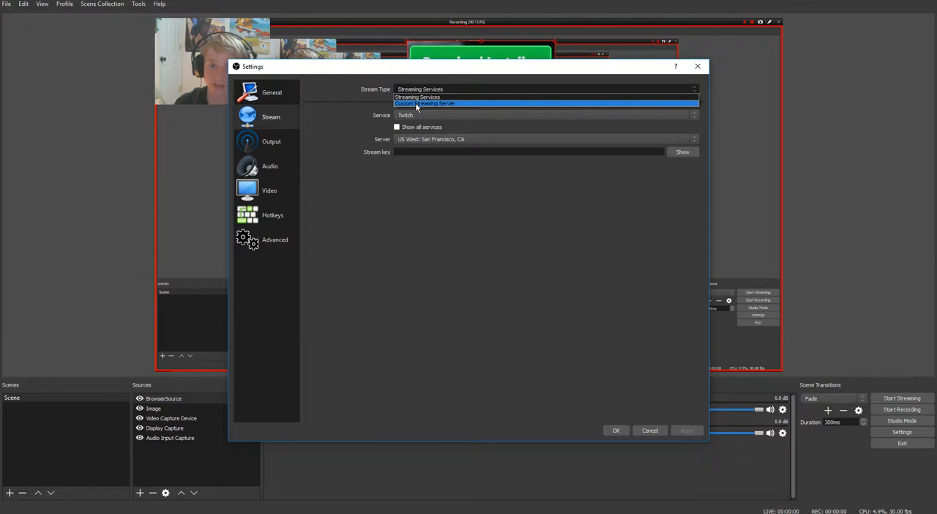
click(367, 101)
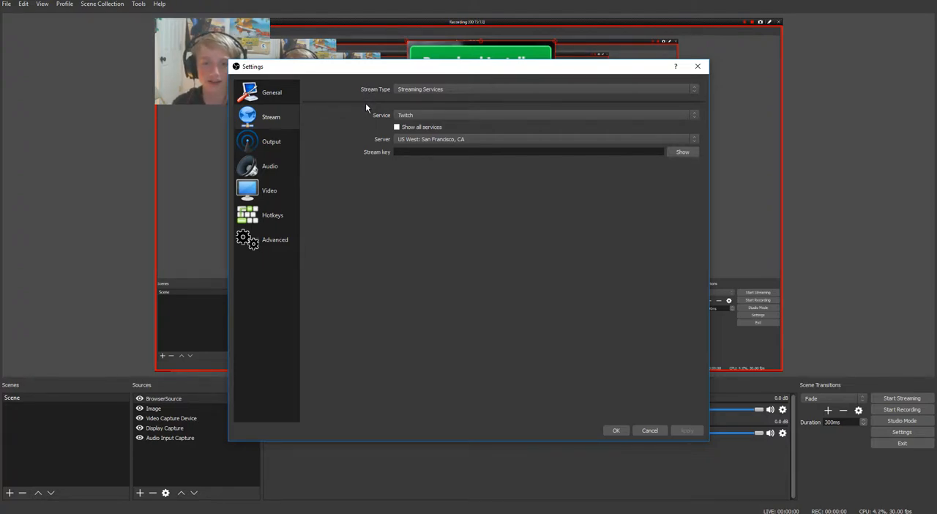
click(405, 116)
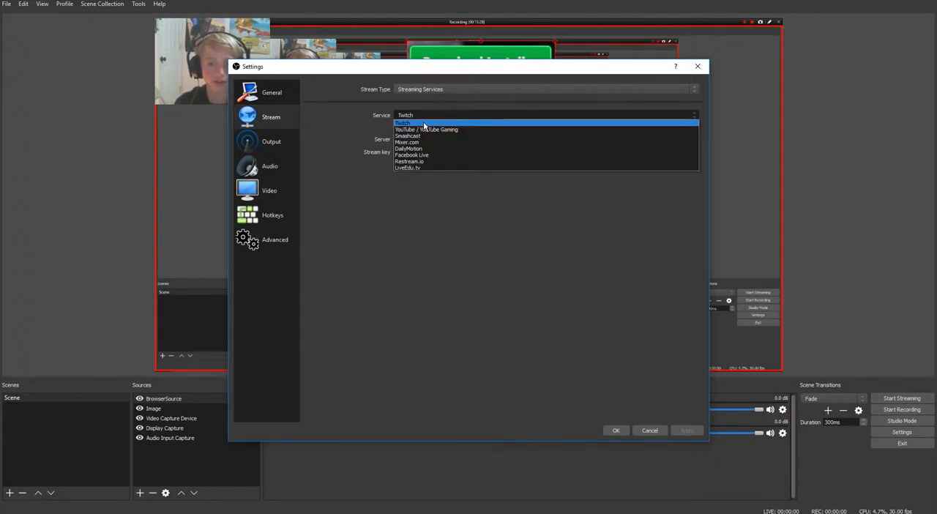
click(367, 117)
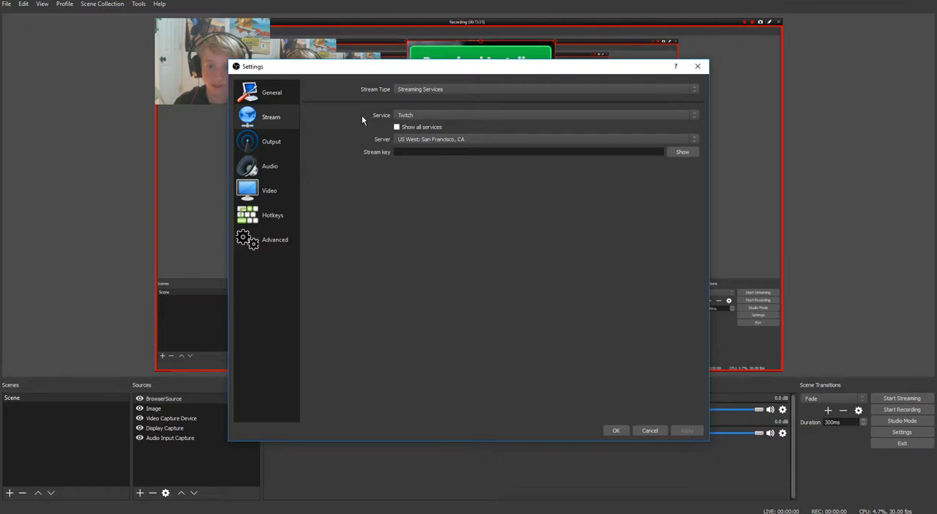
click(407, 117)
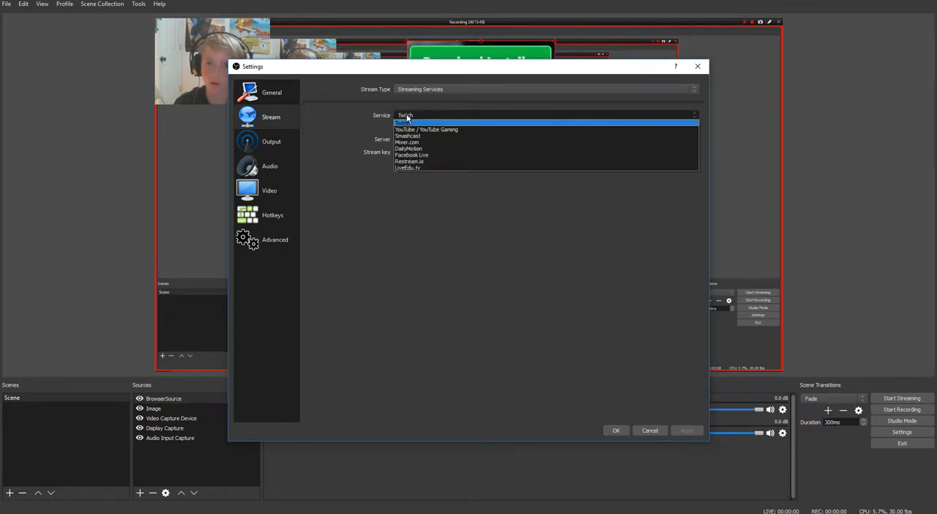
click(427, 174)
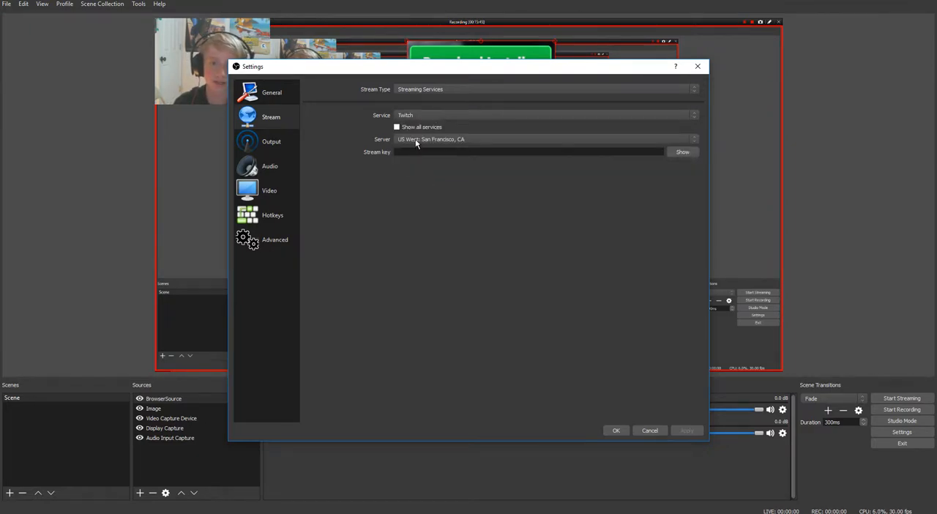
click(416, 143)
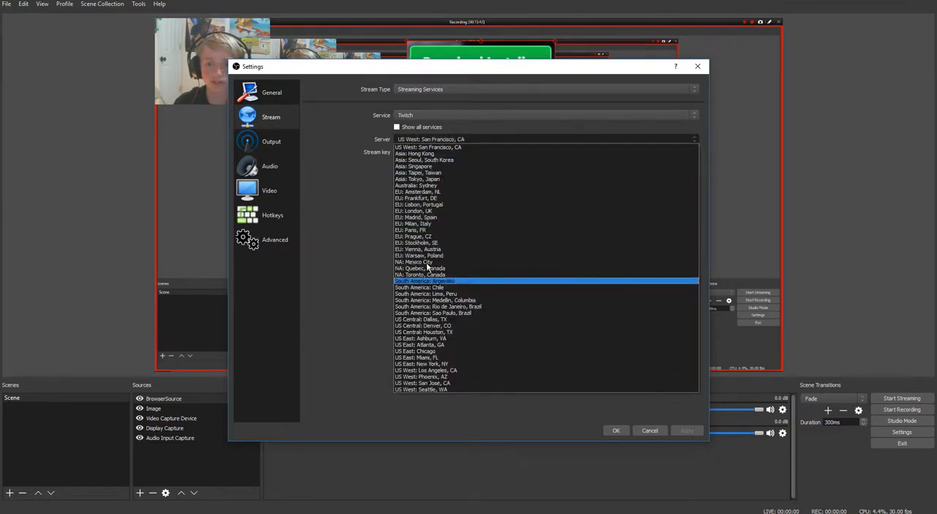
click(309, 249)
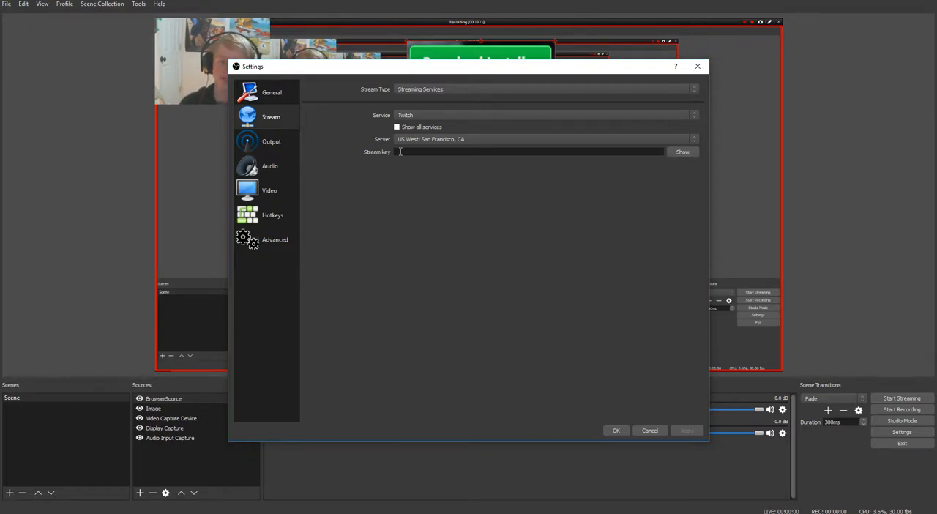
click(616, 430)
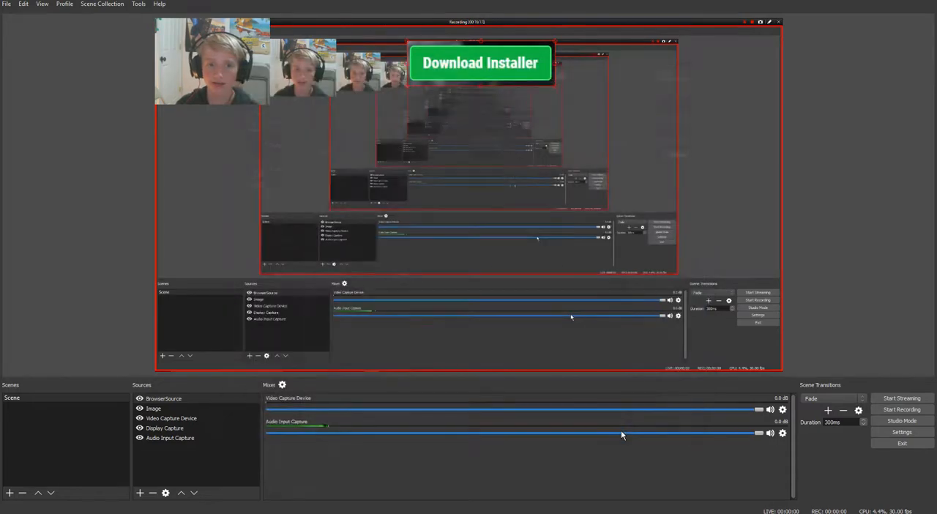
Reopen the program settings and examine the Output, Stream, Audio and Video pages, including the common FPS choices
click(884, 432)
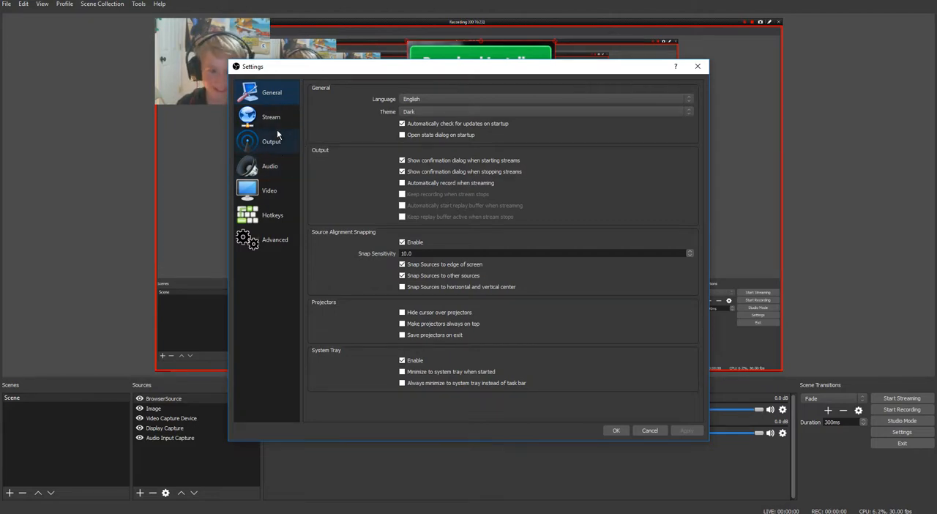
click(277, 139)
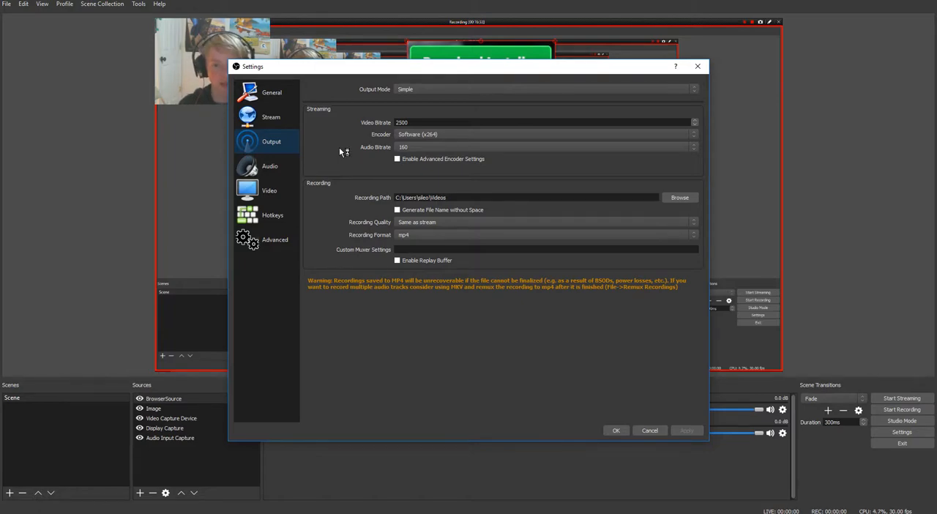
click(271, 117)
click(271, 141)
click(270, 166)
click(271, 190)
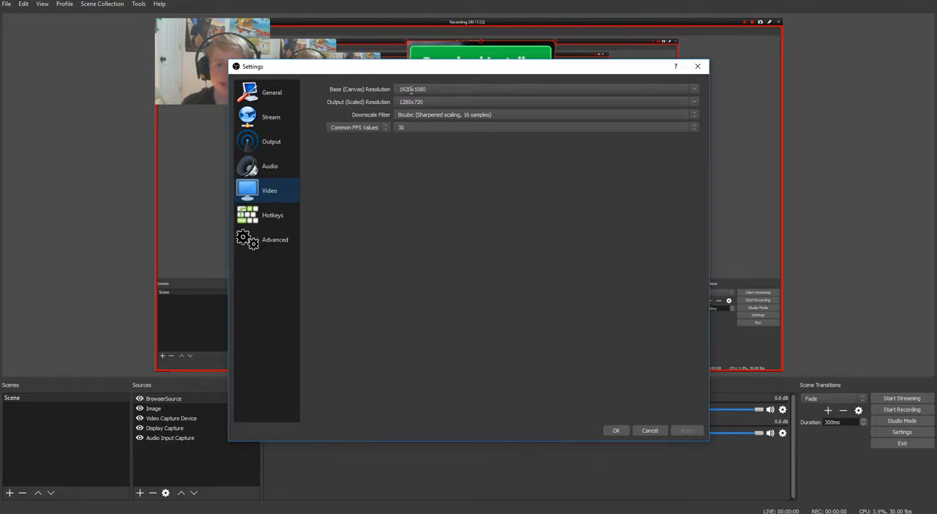
click(443, 127)
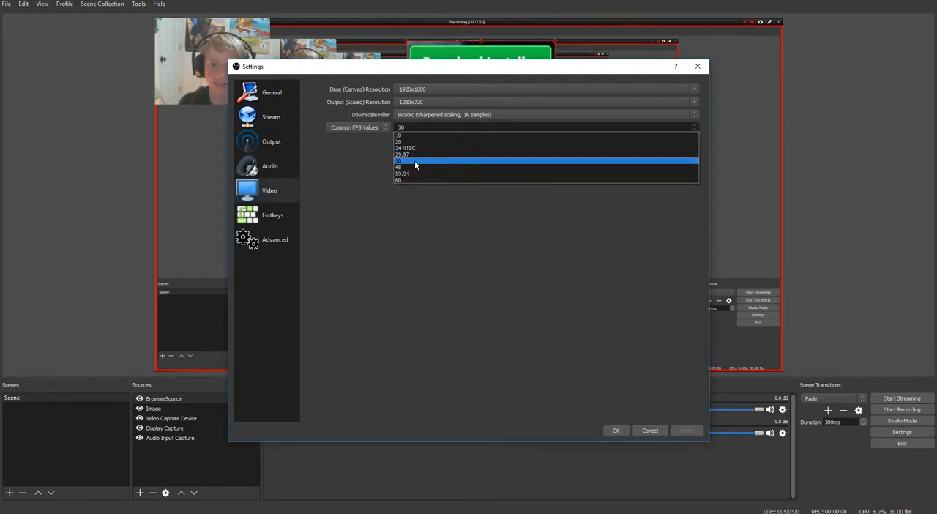
click(362, 218)
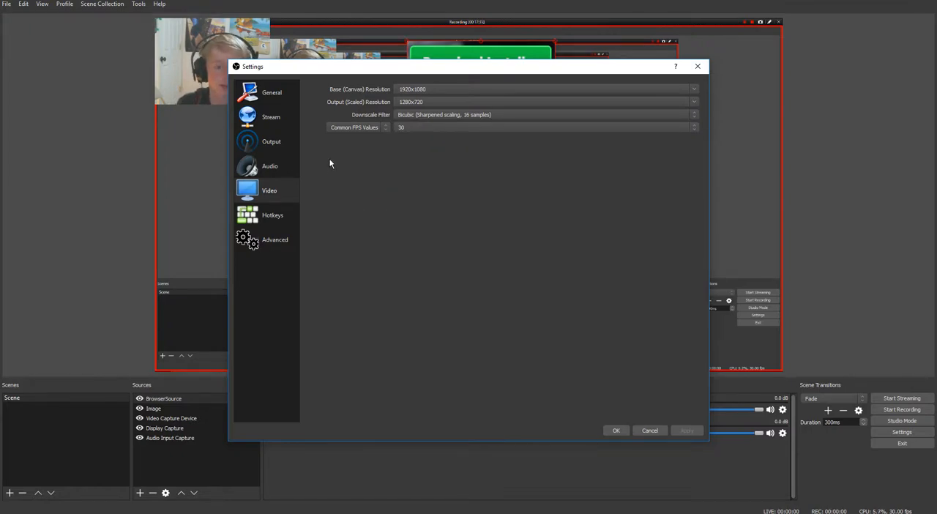
click(277, 140)
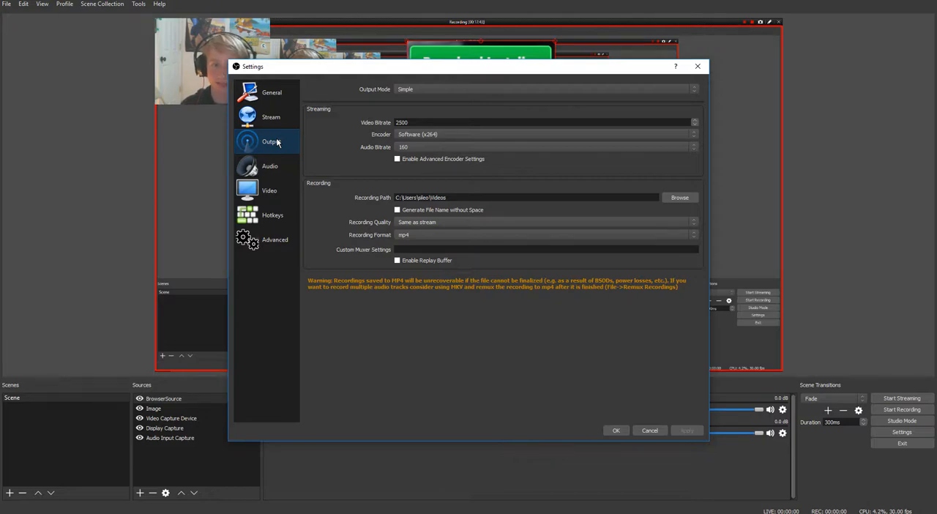
click(285, 194)
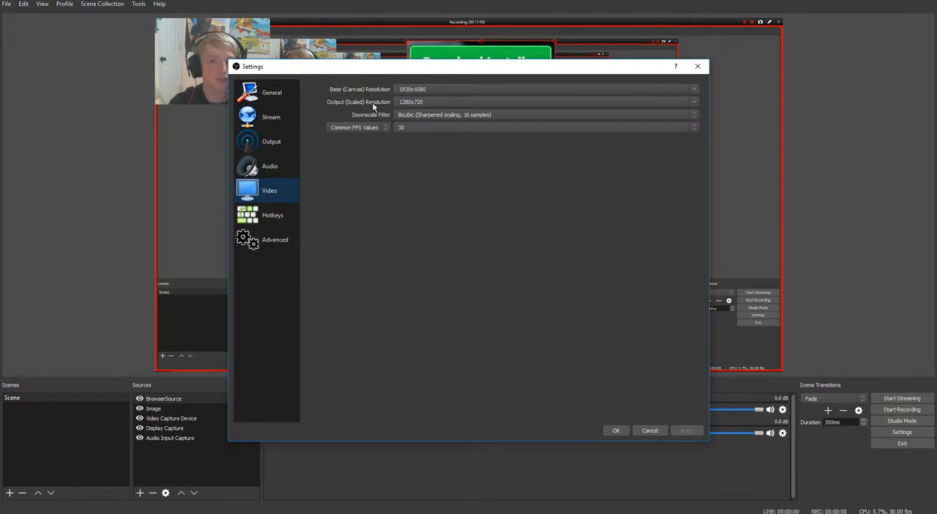
click(266, 147)
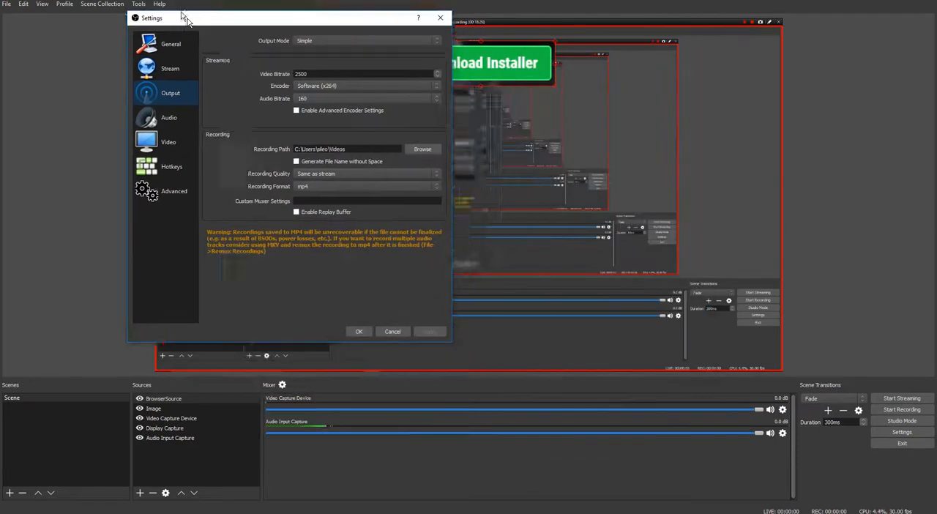
Review the Hotkeys settings, assign Num 1 to switching to the first scene, and save the settings
drag(183, 16, 183, 9)
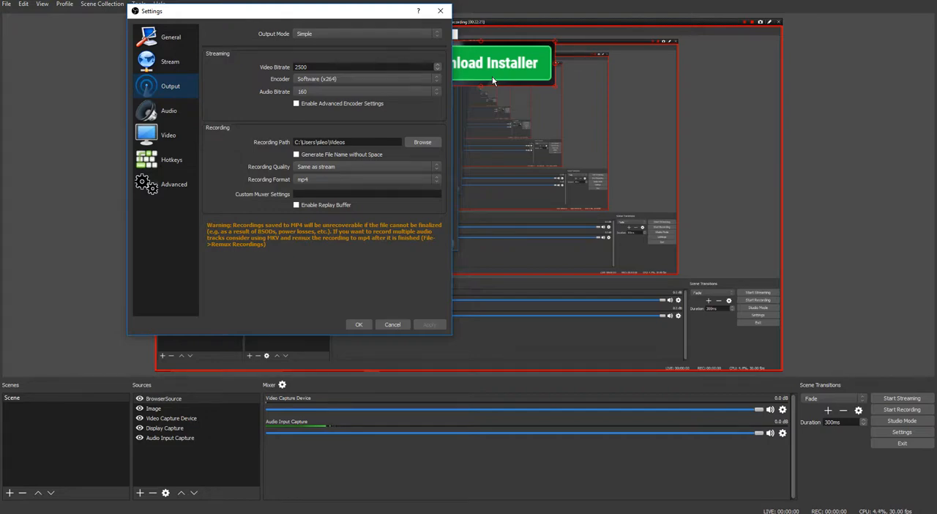
click(171, 161)
scroll(236, 151, down, 3)
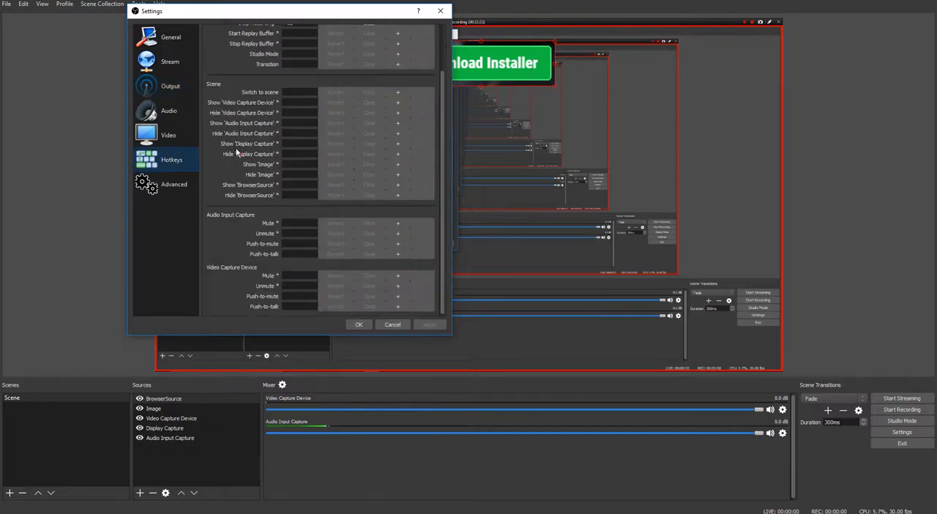
scroll(238, 151, up, 3)
scroll(238, 151, down, 3)
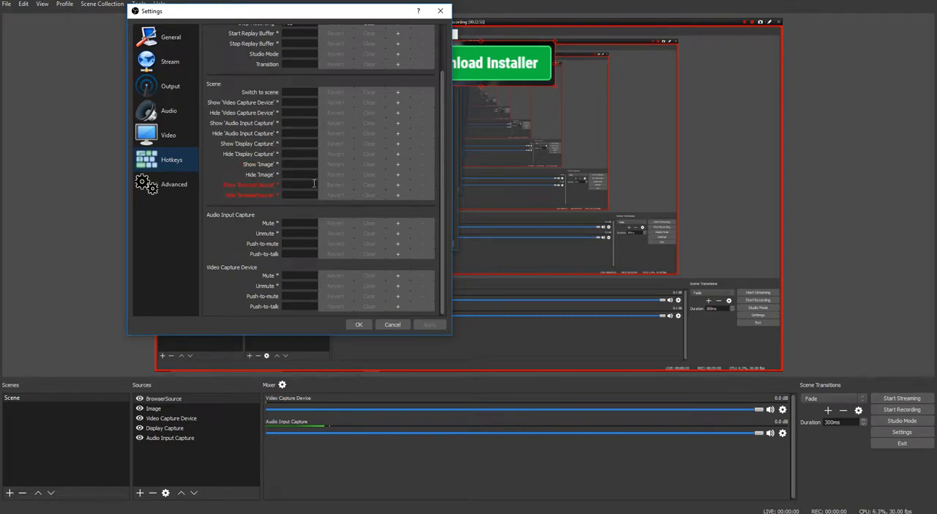
click(296, 93)
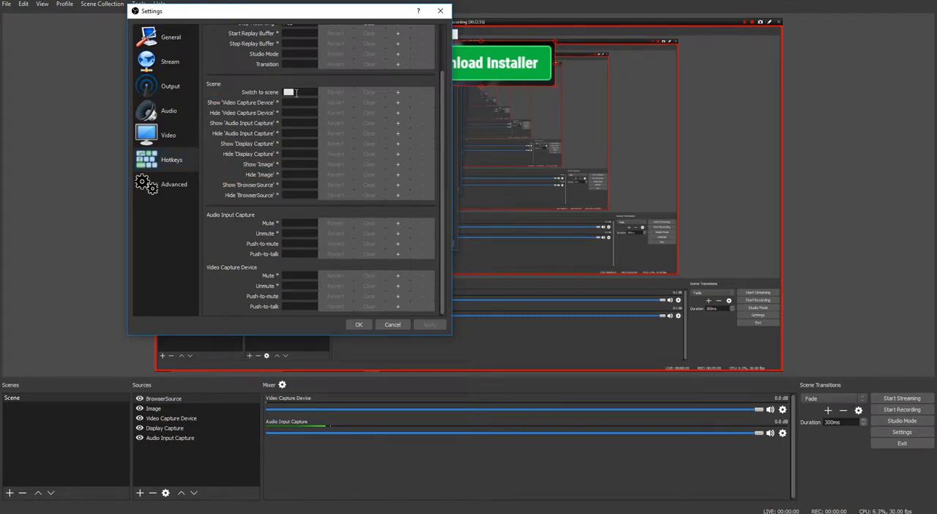
key(KP_1)
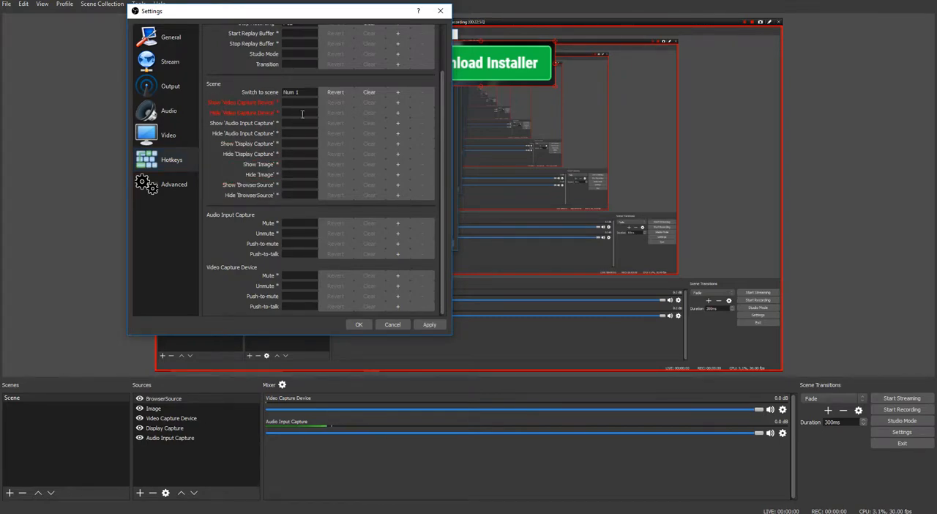
click(379, 325)
Add a second, empty scene and test the Num 1 hotkey by switching back to the first scene
right_click(52, 414)
click(57, 416)
click(449, 273)
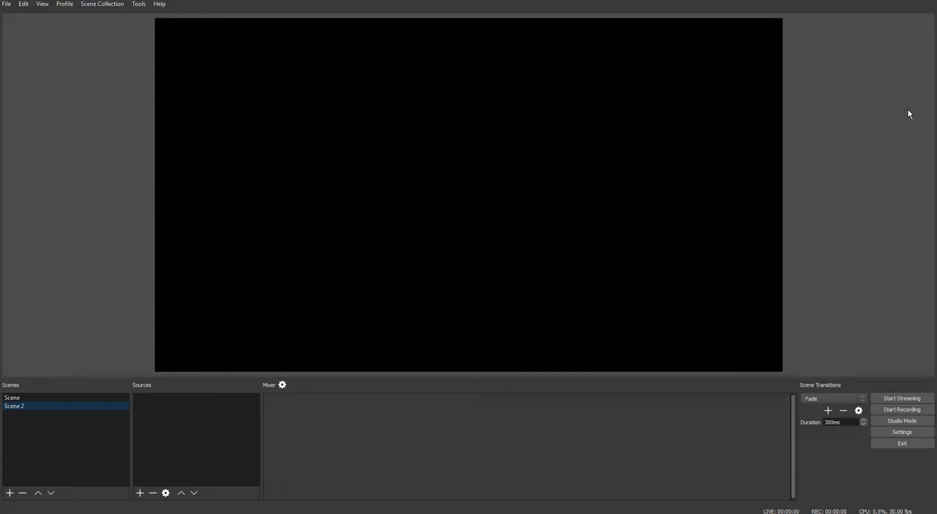
click(848, 123)
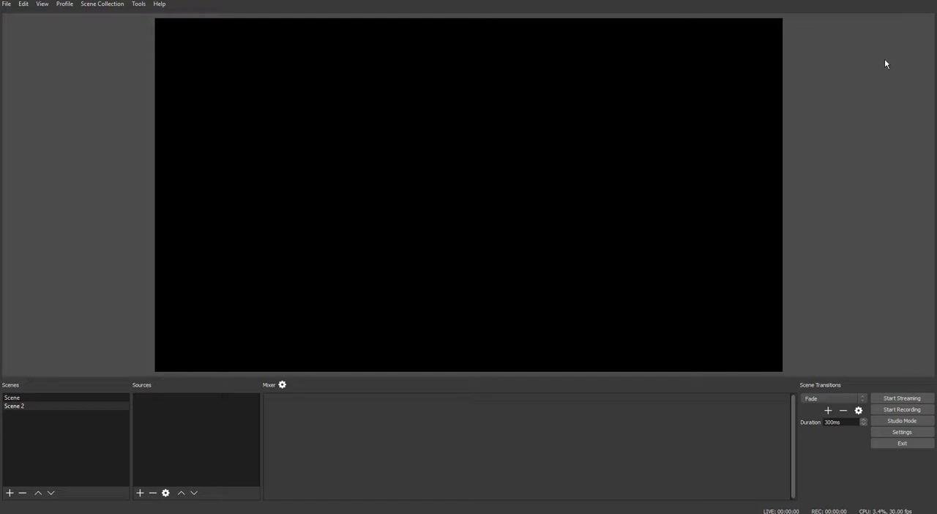
key(1)
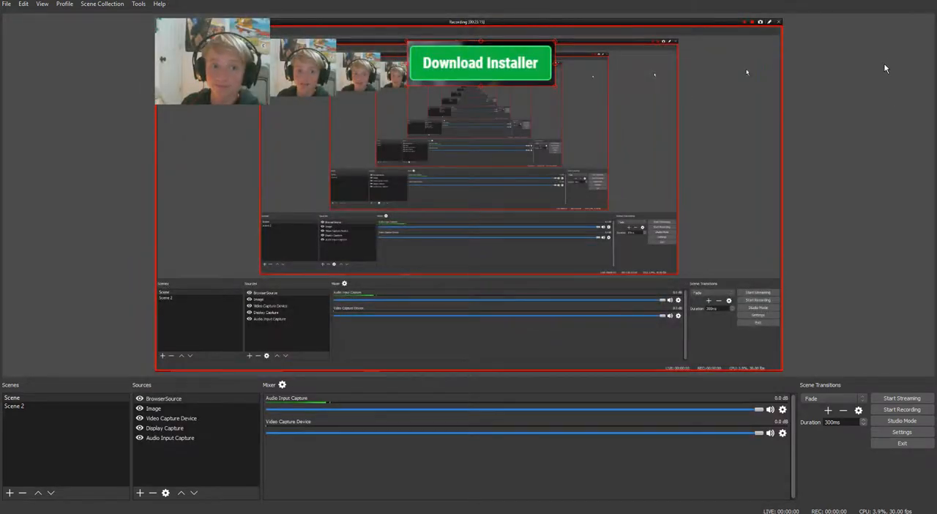
Assign Num 4 and Num 5 as mute hotkeys for the Audio Input Capture source and save the settings
click(884, 432)
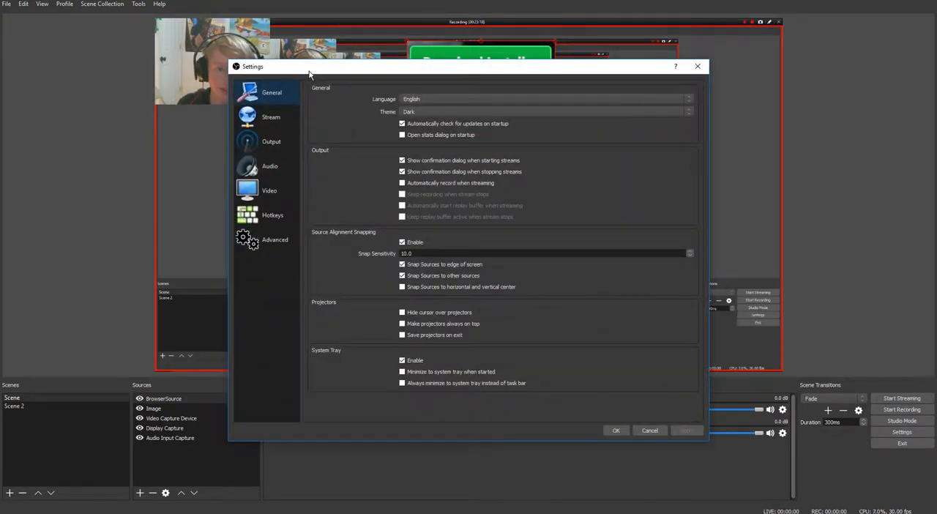
click(221, 201)
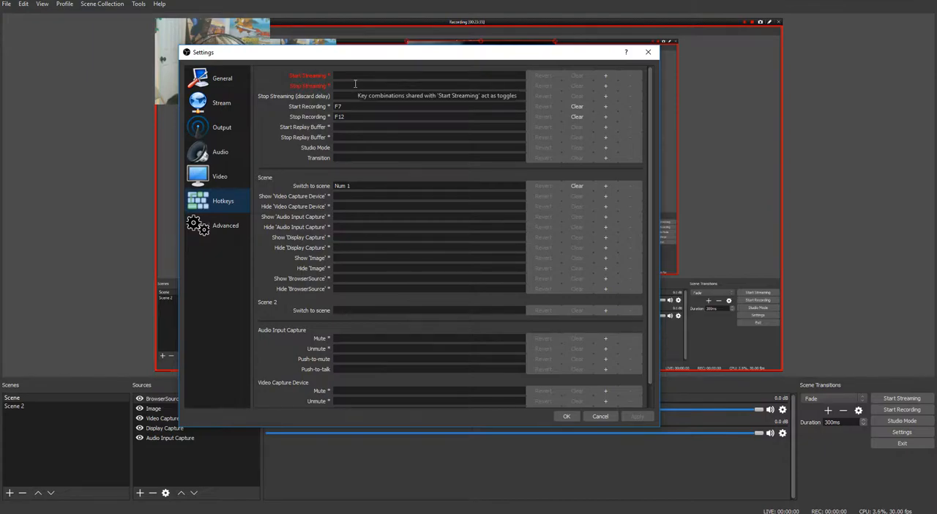
scroll(368, 182, down, 1)
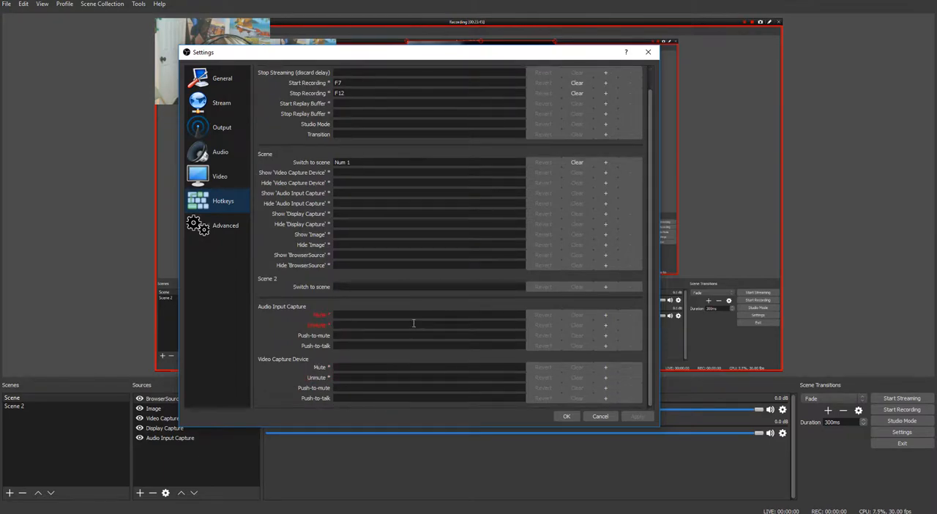
click(411, 316)
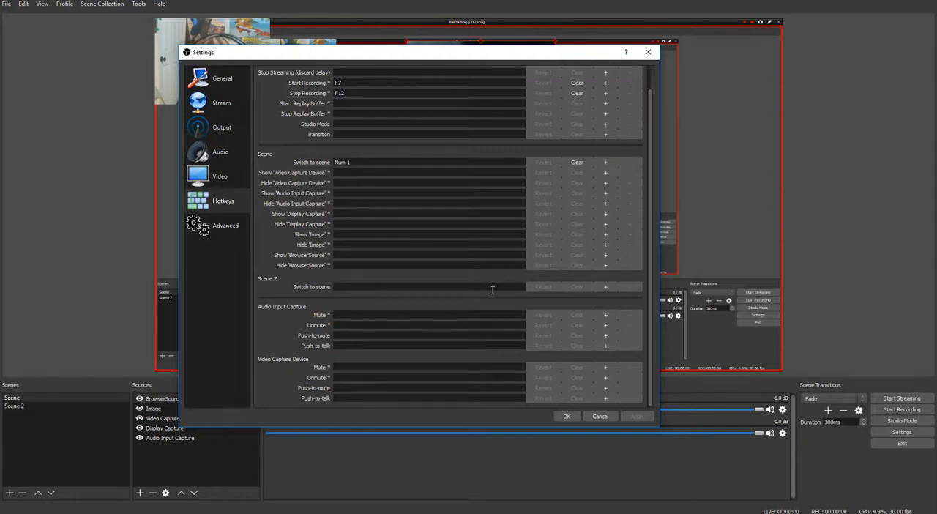
key(KP_4)
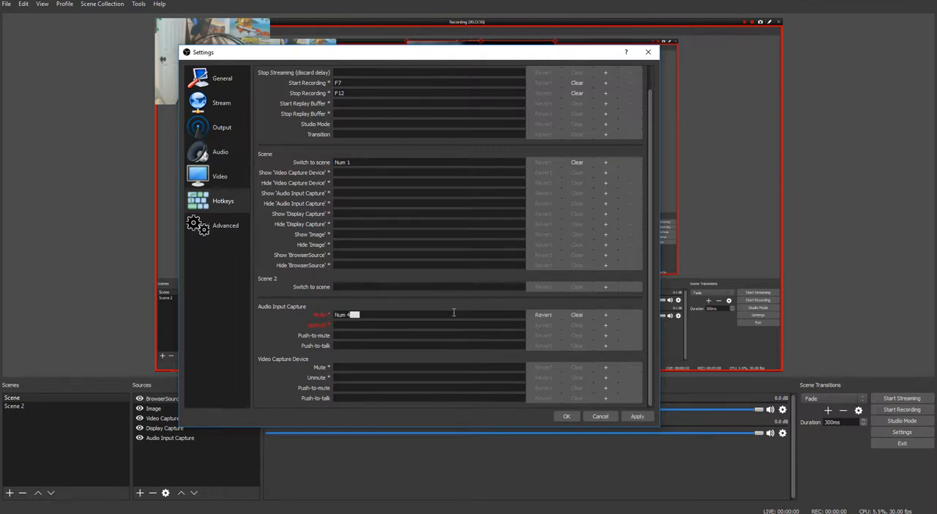
click(605, 314)
key(KP_5)
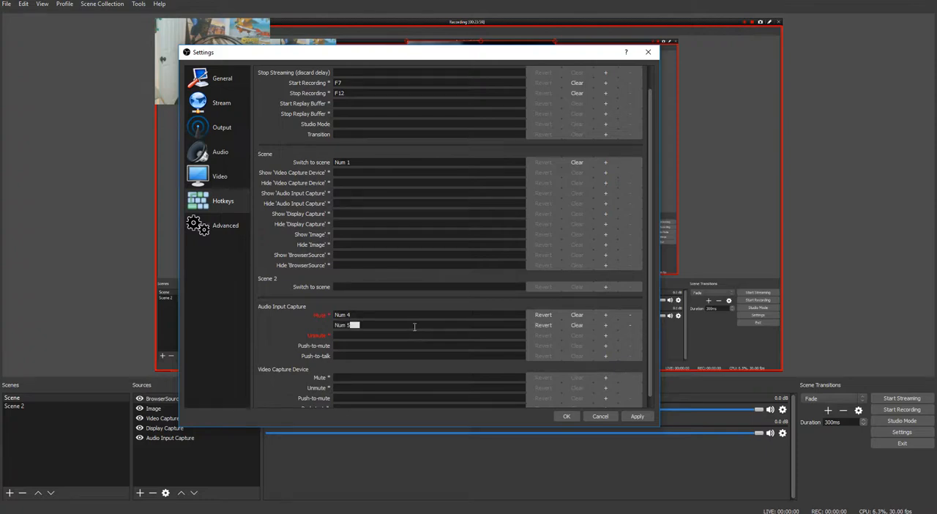
scroll(423, 305, up, 1)
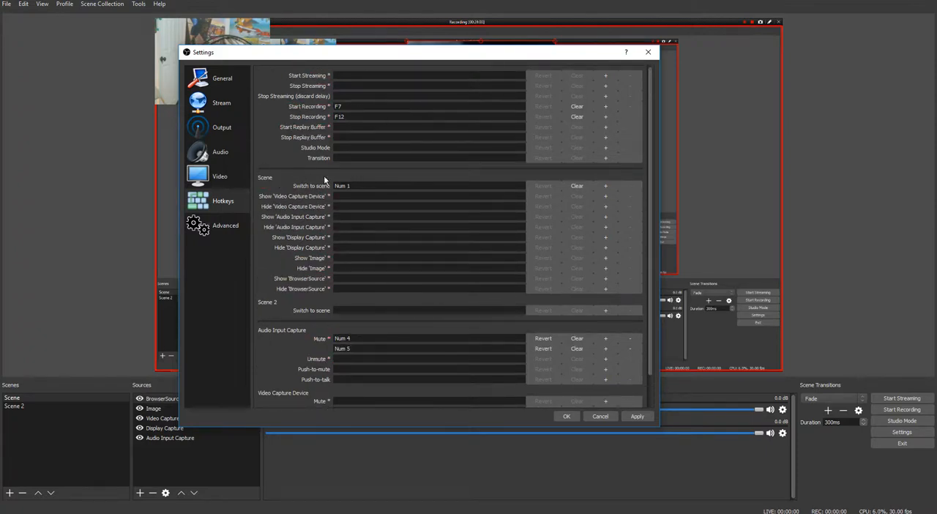
click(645, 420)
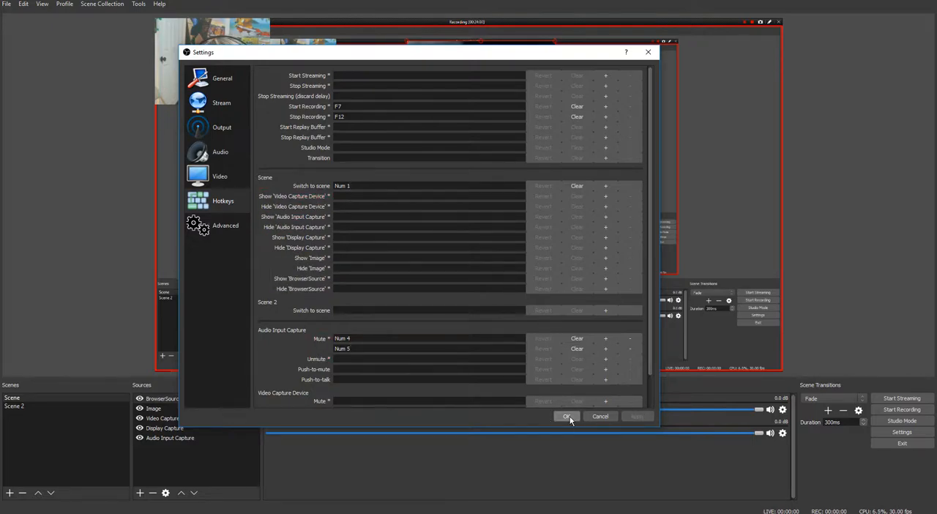
click(568, 417)
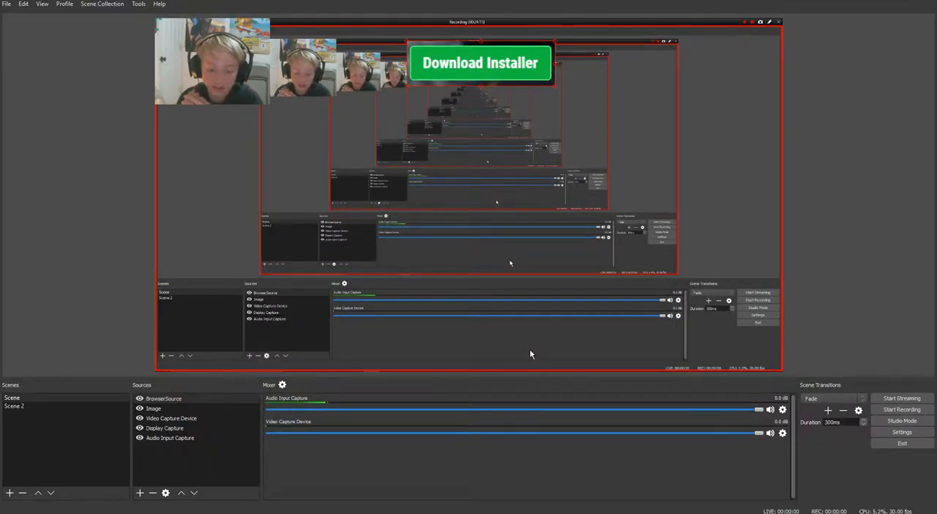
Reopen the Hotkeys settings, check the Audio Input Capture mute hotkeys, and close the settings
click(902, 432)
click(268, 214)
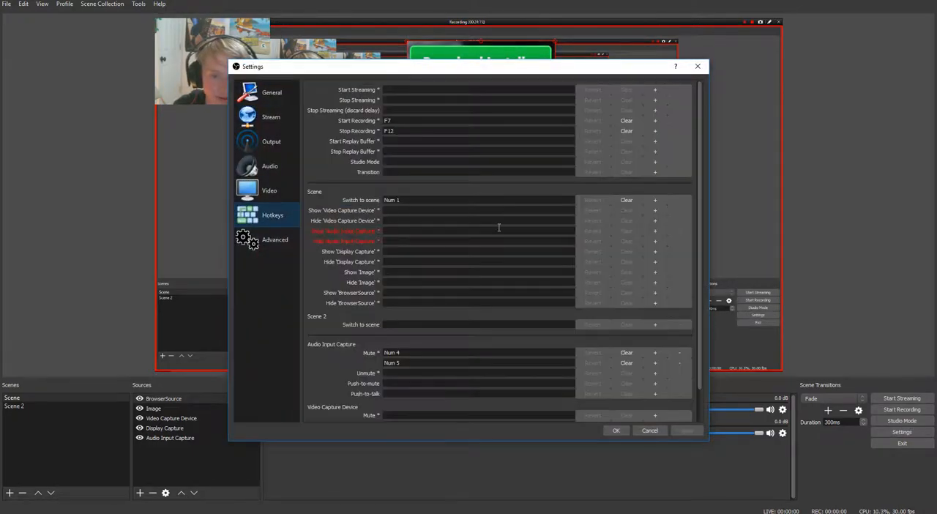
scroll(507, 237, up, 1)
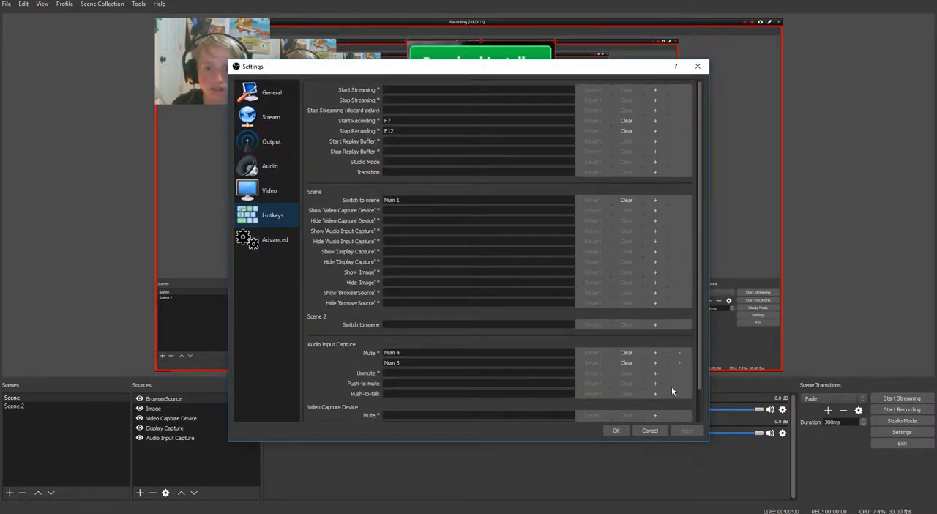
click(621, 430)
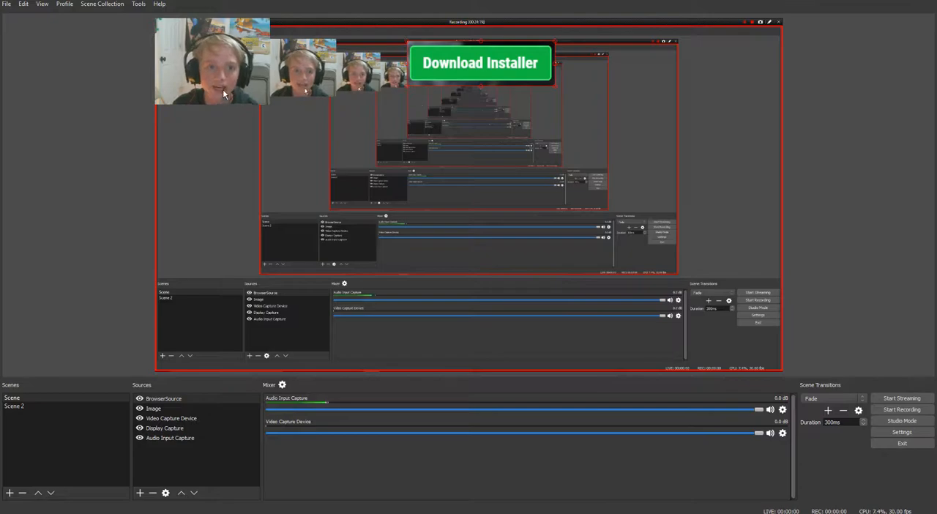
Move the webcam source toward the middle of the canvas and return it to the canvas's upper-left corner
drag(222, 87, 322, 192)
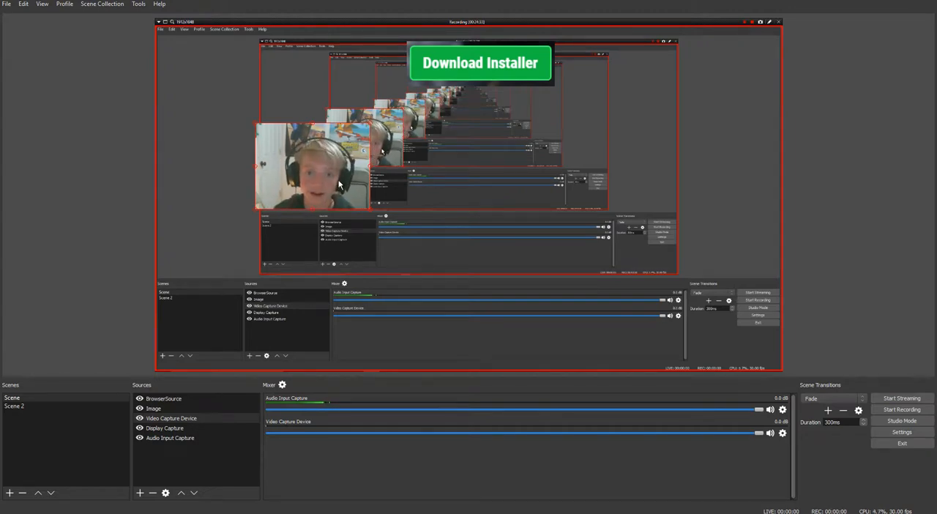
drag(330, 180, 227, 74)
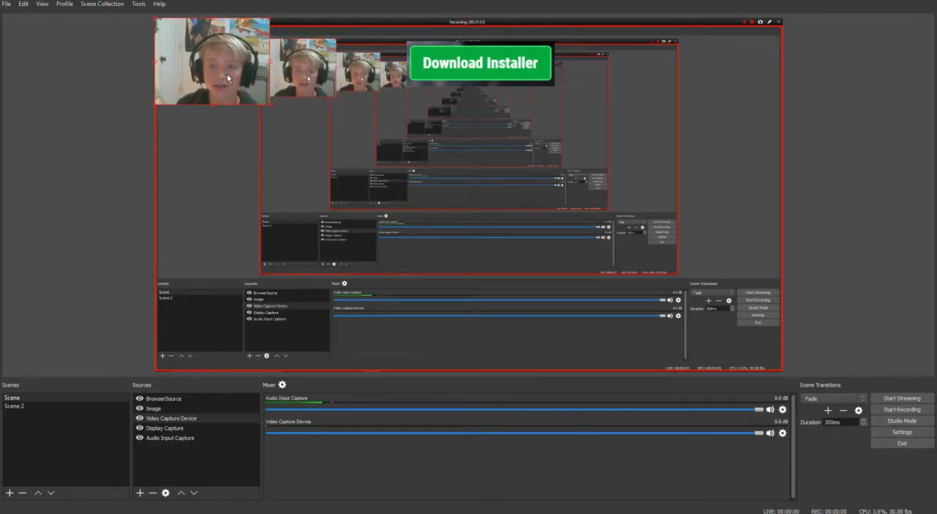